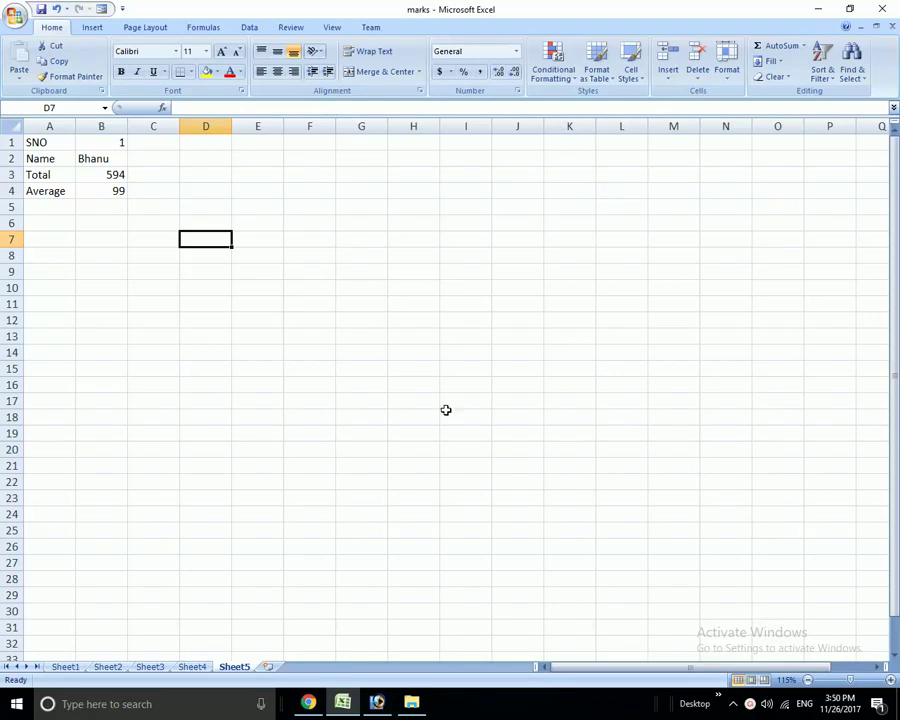
Compare the marks table on Sheet4 with the summary on Sheet5
left_click(193, 668)
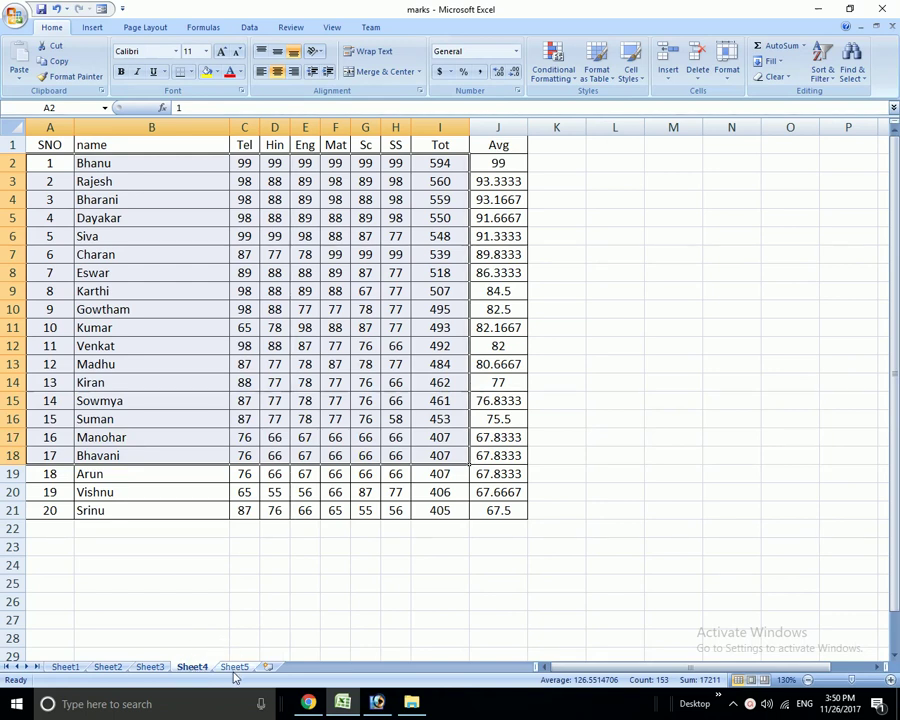
left_click(236, 667)
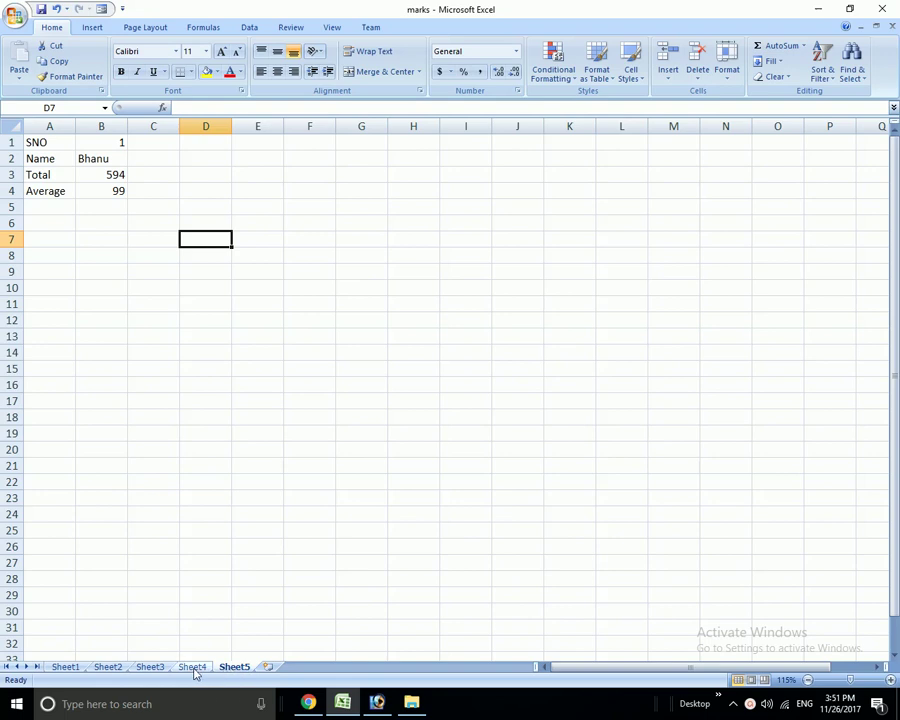
left_click(194, 668)
left_click(130, 326)
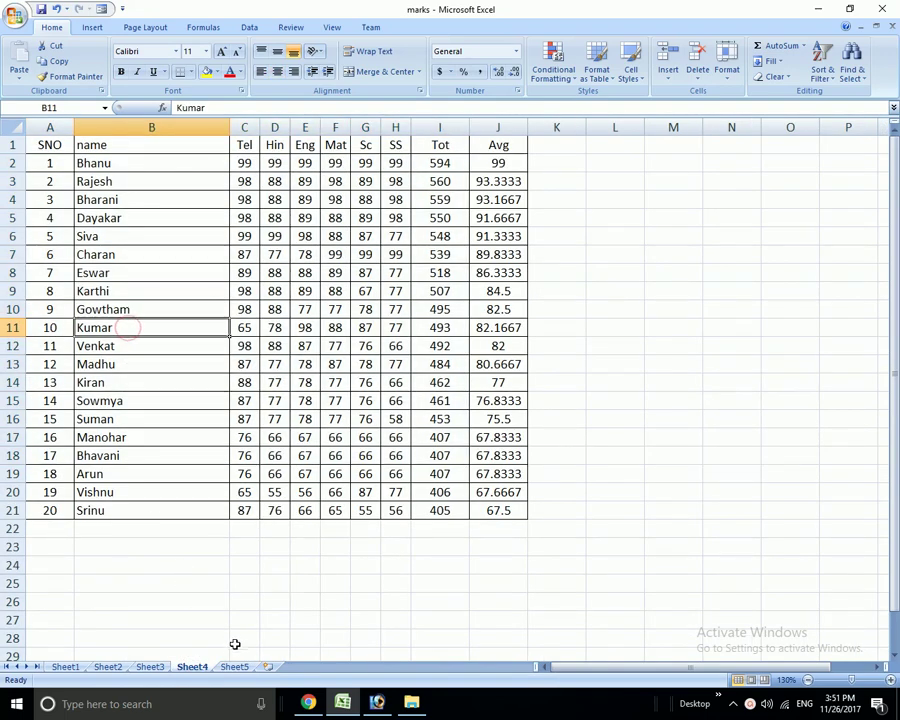
left_click(237, 667)
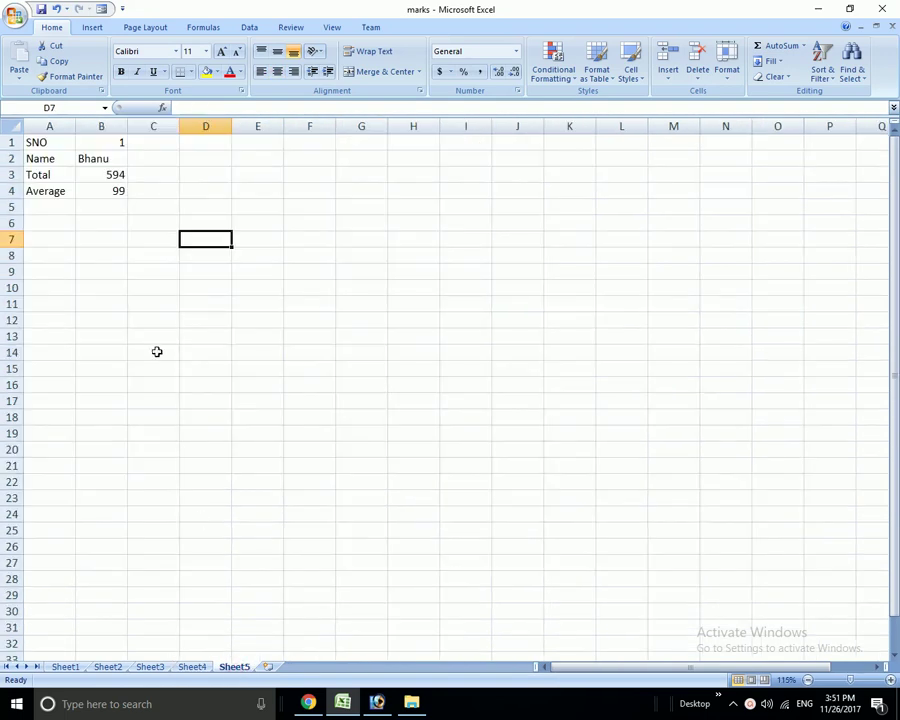
Clear the Sheet5 summary block A1:B4, return to Sheet4, and create a new workbook
left_click_drag(62, 148, 120, 194)
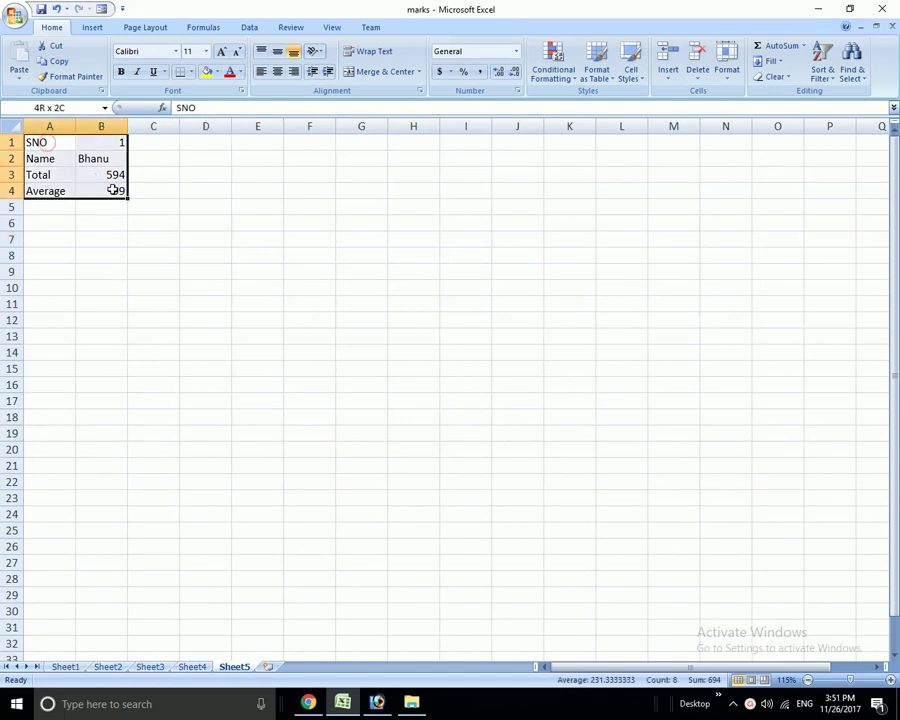
key("Delete")
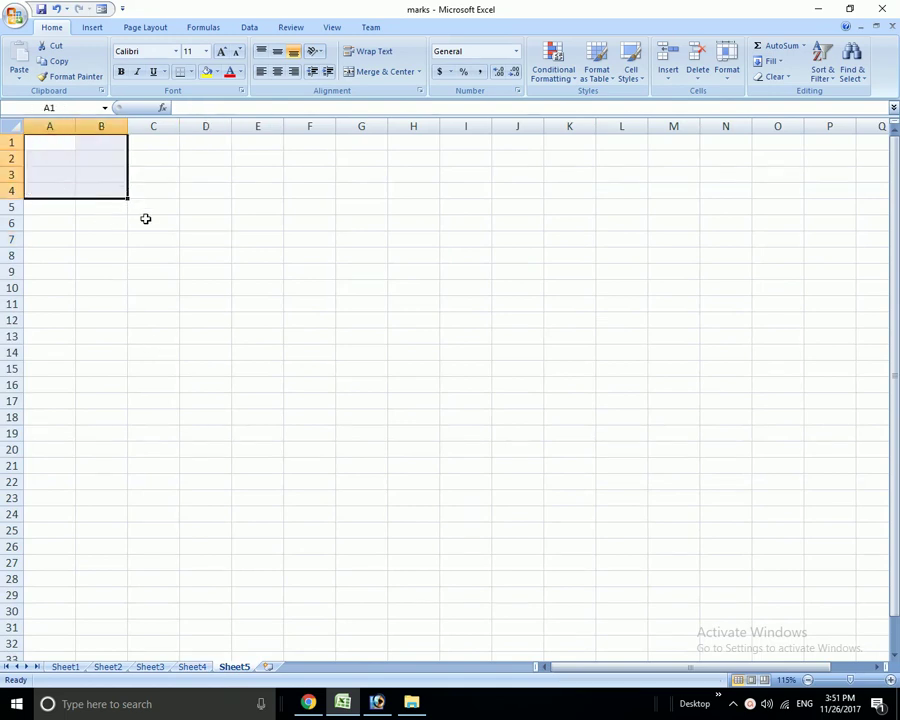
left_click(193, 667)
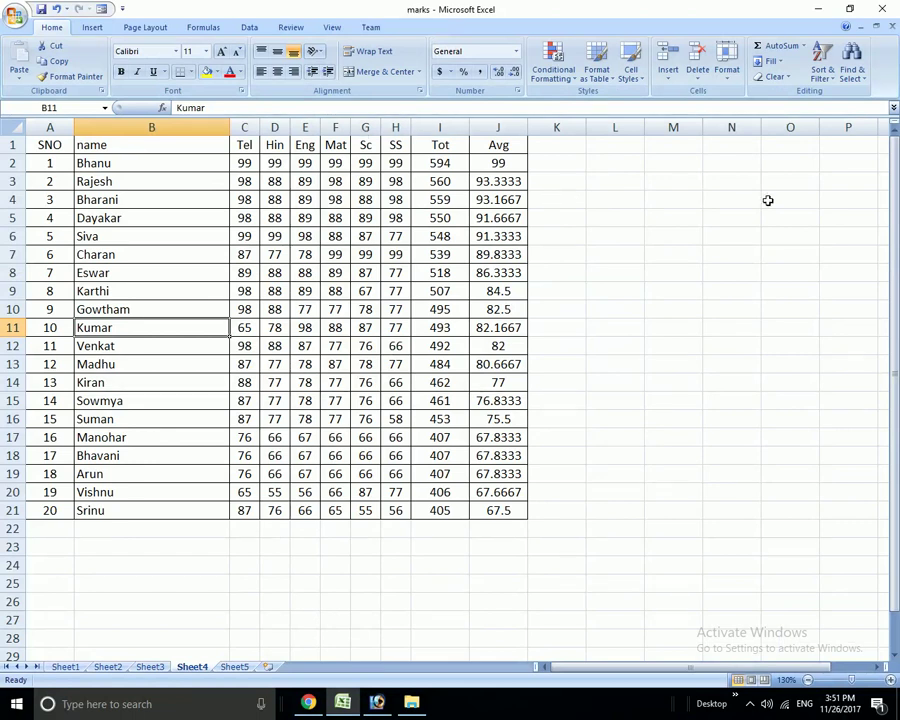
key("ctrl+n")
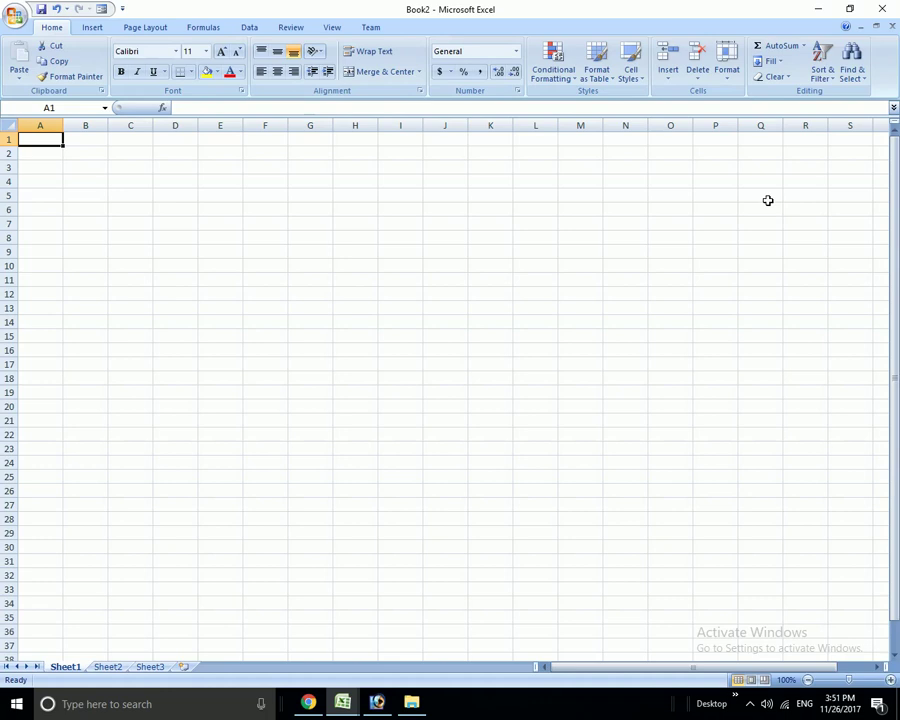
Bring the new Book2 workbook window to the front from the taskbar
mouse_move(343, 706)
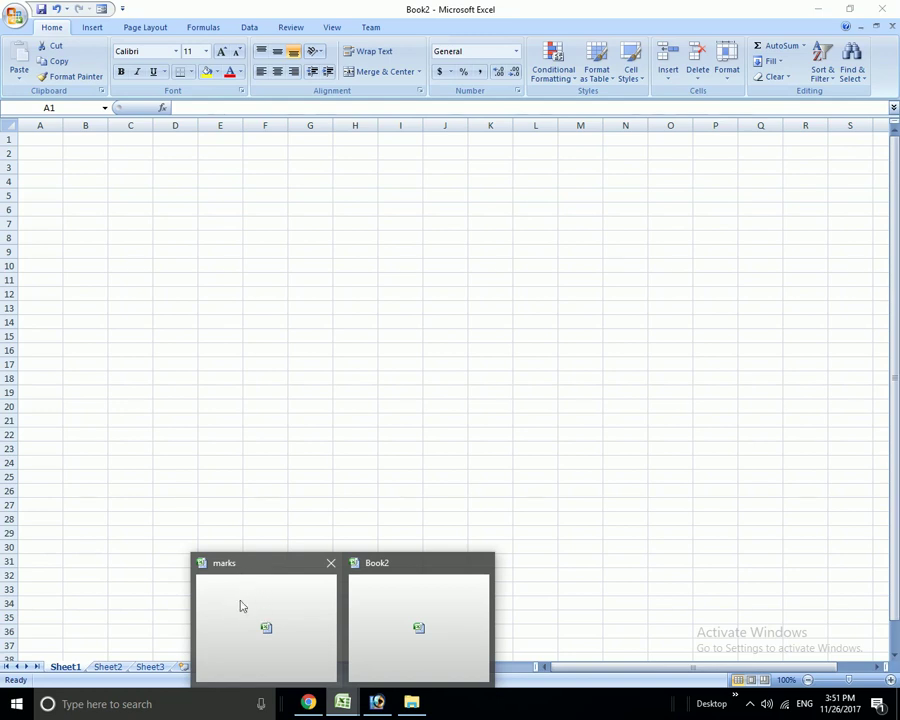
left_click(402, 604)
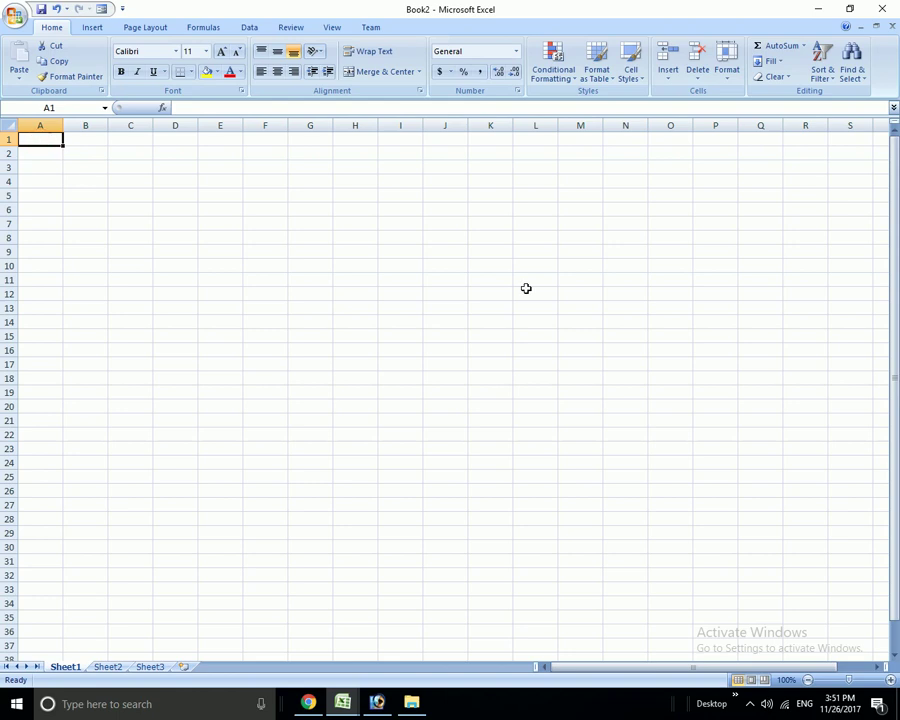
Enter the labels SNO, Name, Total and Average down A1:A4
type("SNO")
key("Return")
type("Name")
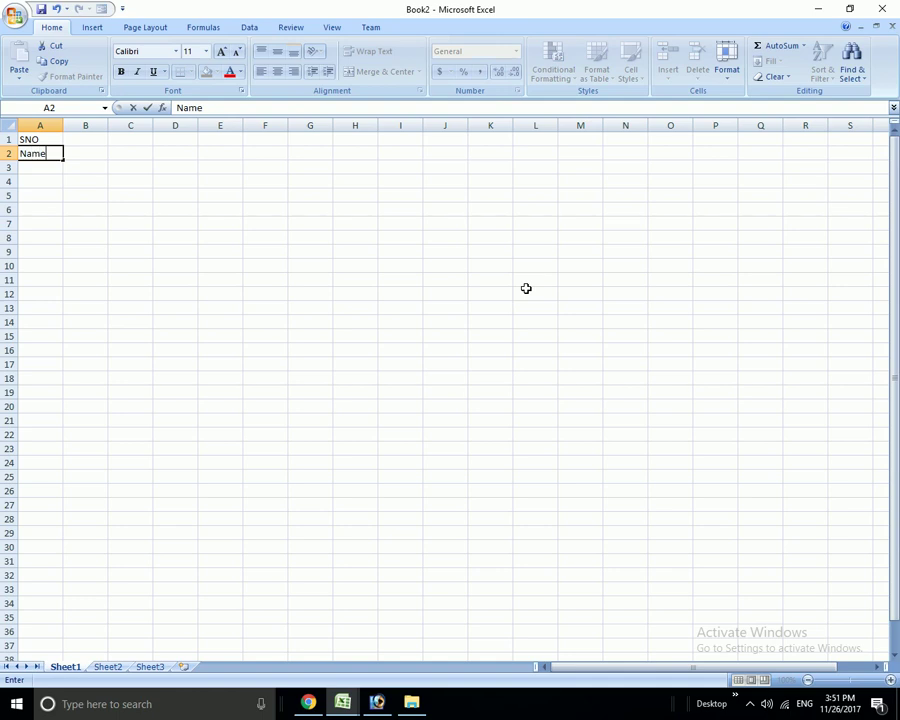
key("Return")
scroll(352, 296, "up", 3, "ctrl")
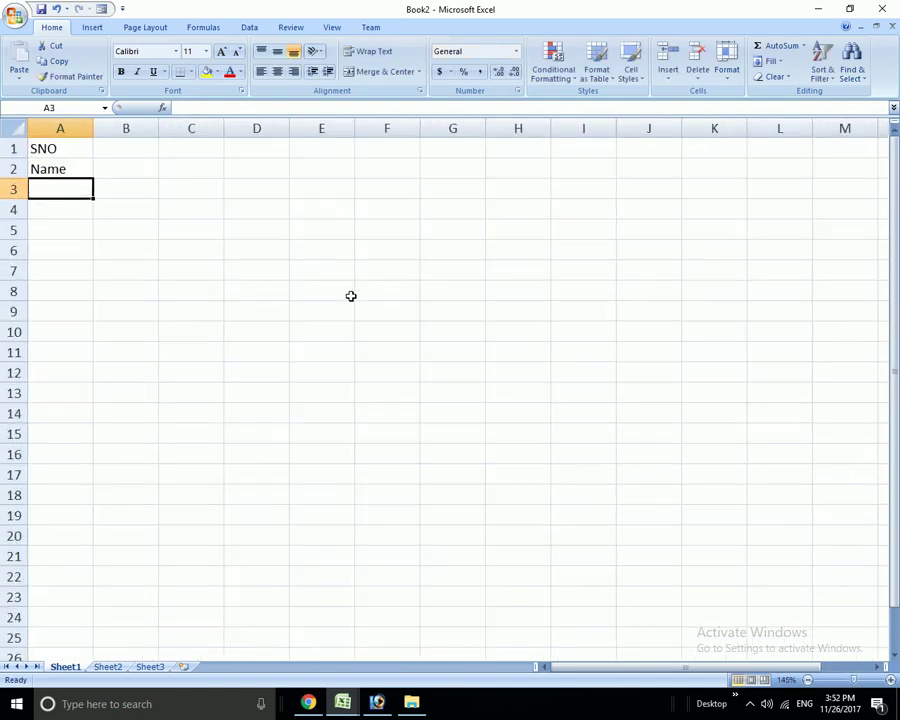
type("Total")
key("Return")
type("A")
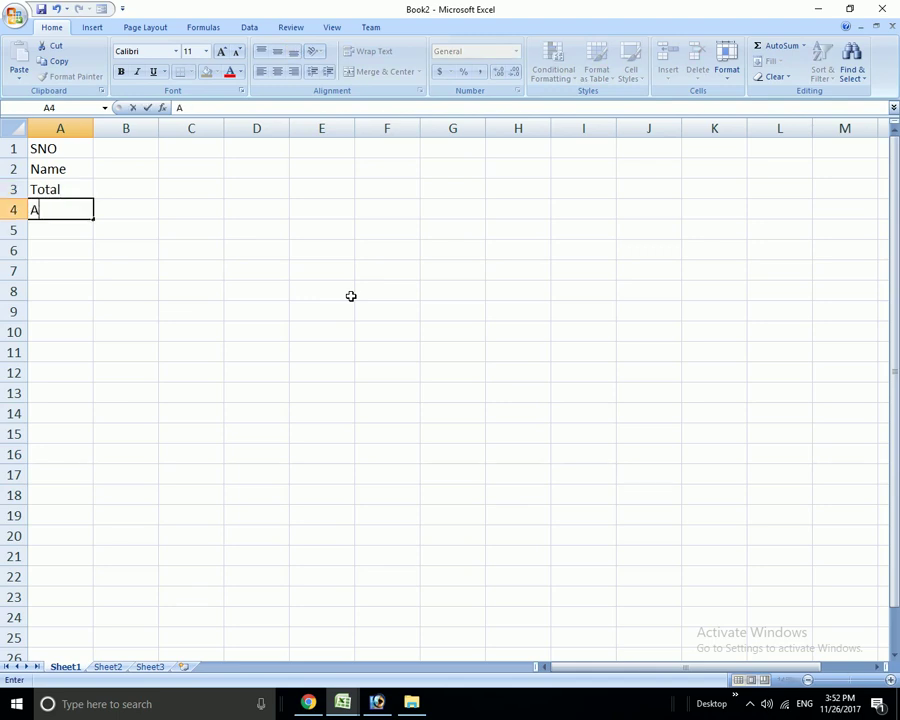
type("verage")
key("Up")
key("Up")
key("Up")
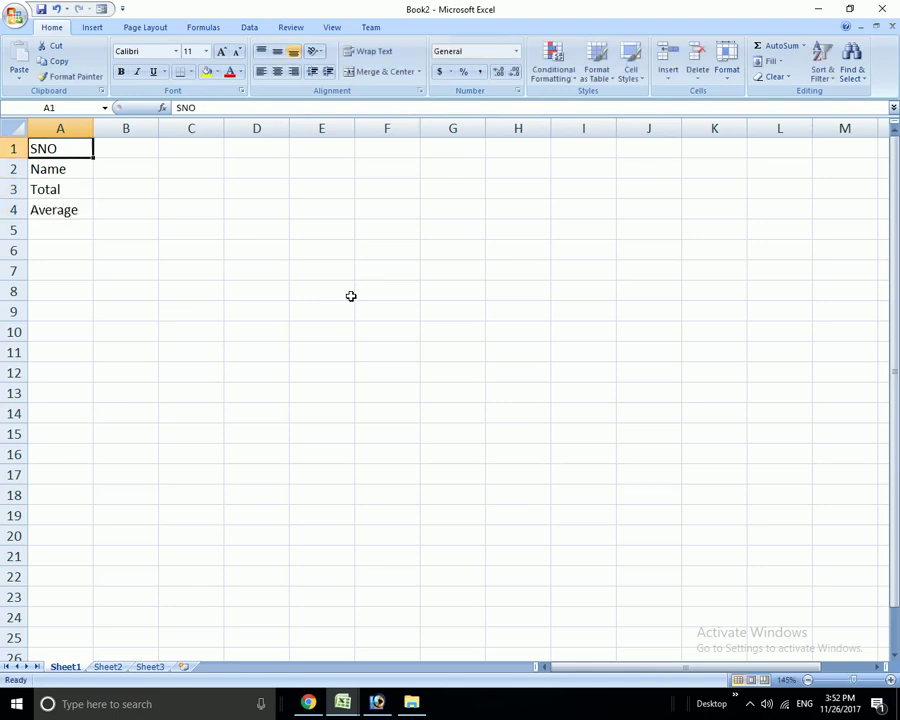
Put SNO value 1 in B1 and select B2 for the name formula
key("Right")
type("1")
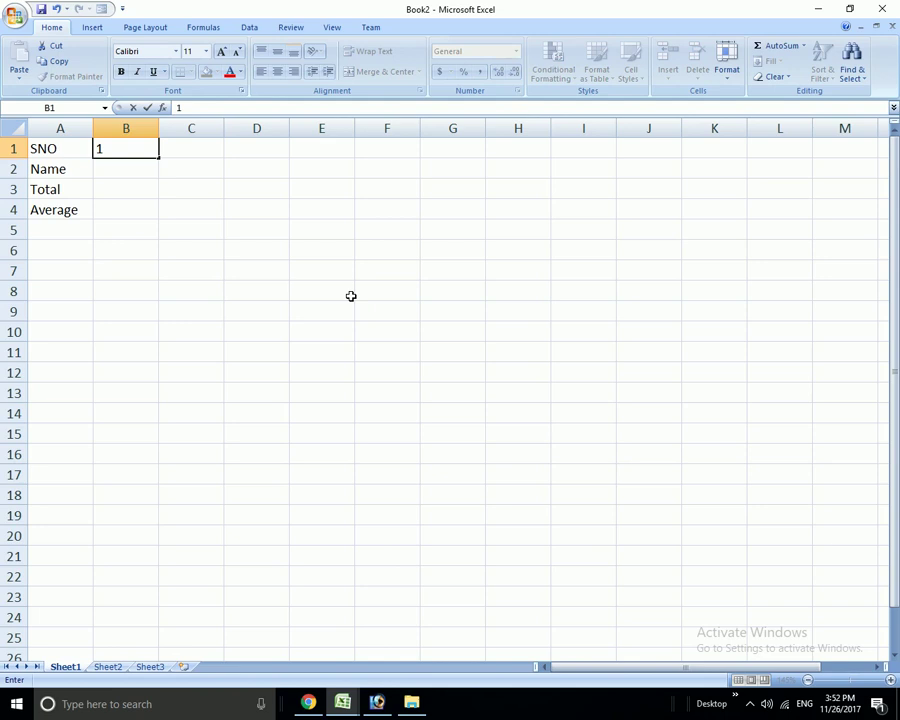
left_click(140, 174)
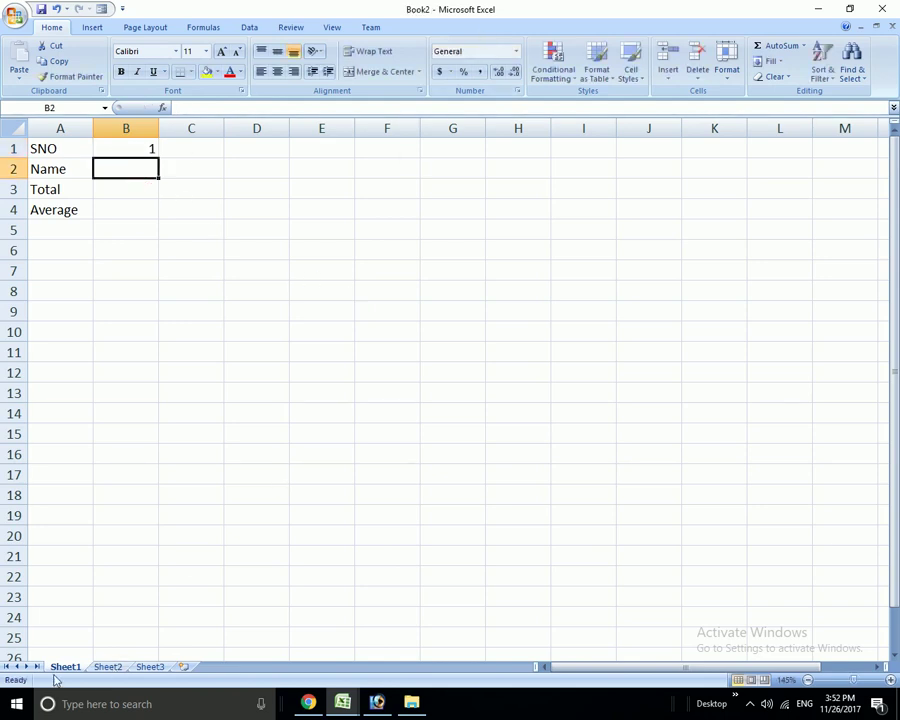
left_click(130, 148)
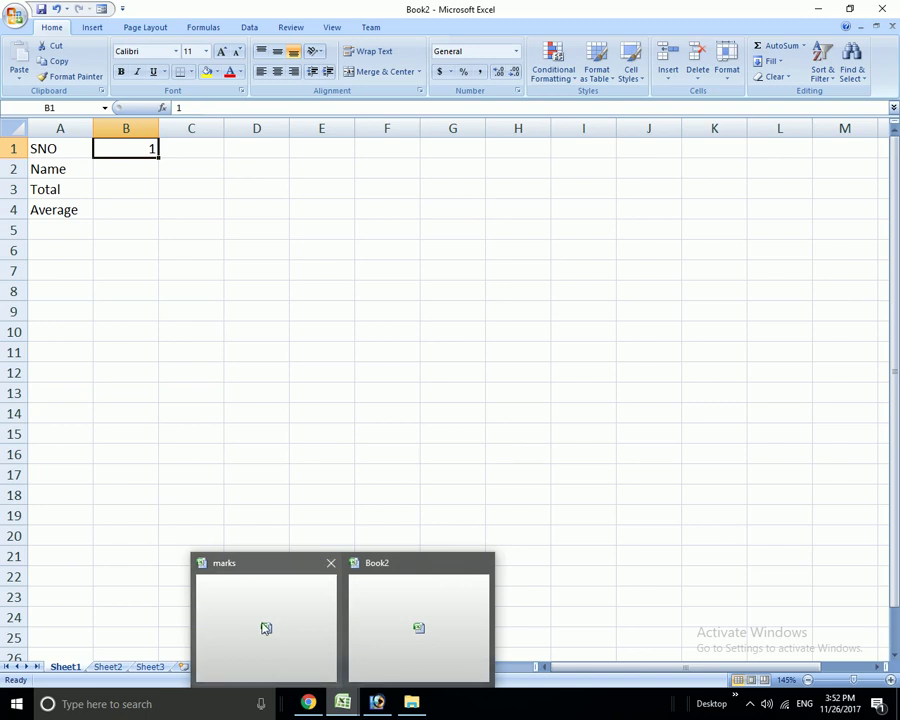
left_click(154, 291)
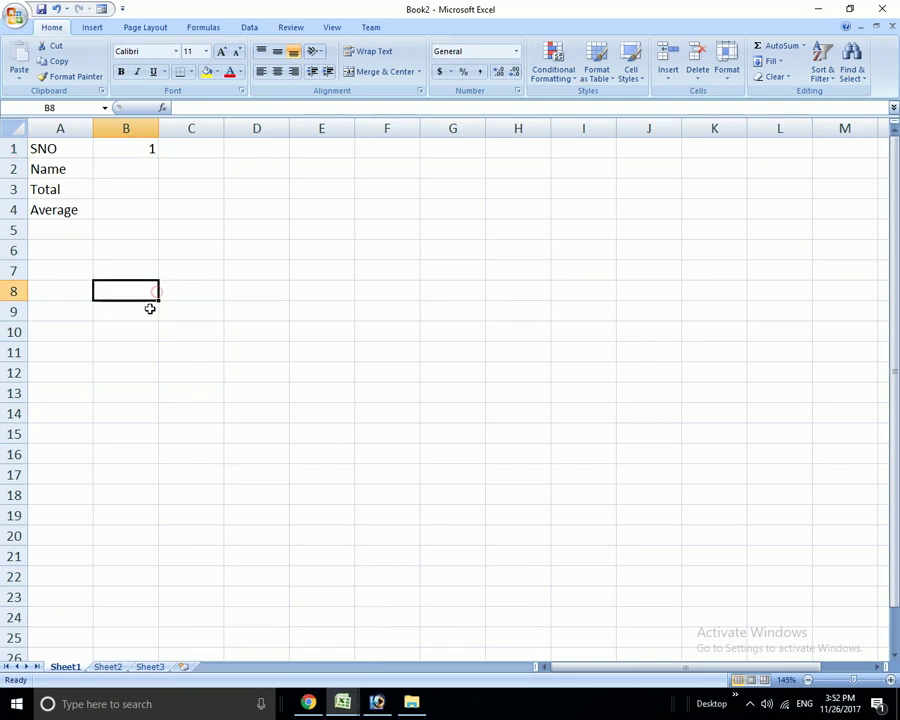
left_click(121, 168)
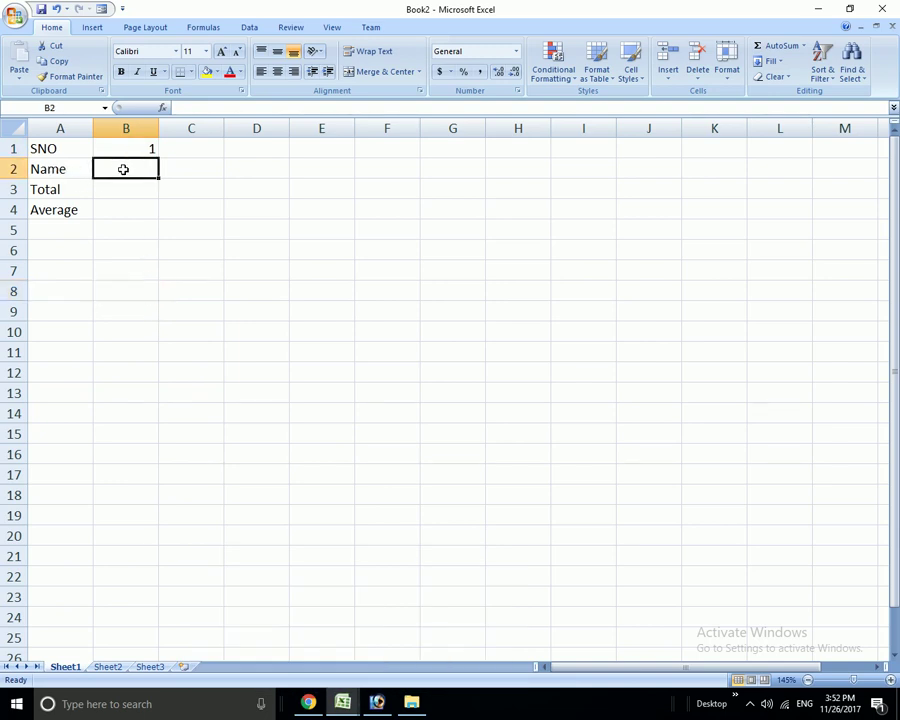
In B2, enter a VLOOKUP of B1 against marks.xlsx Sheet4 A1:J21, column 2
type("=vl")
key("Tab")
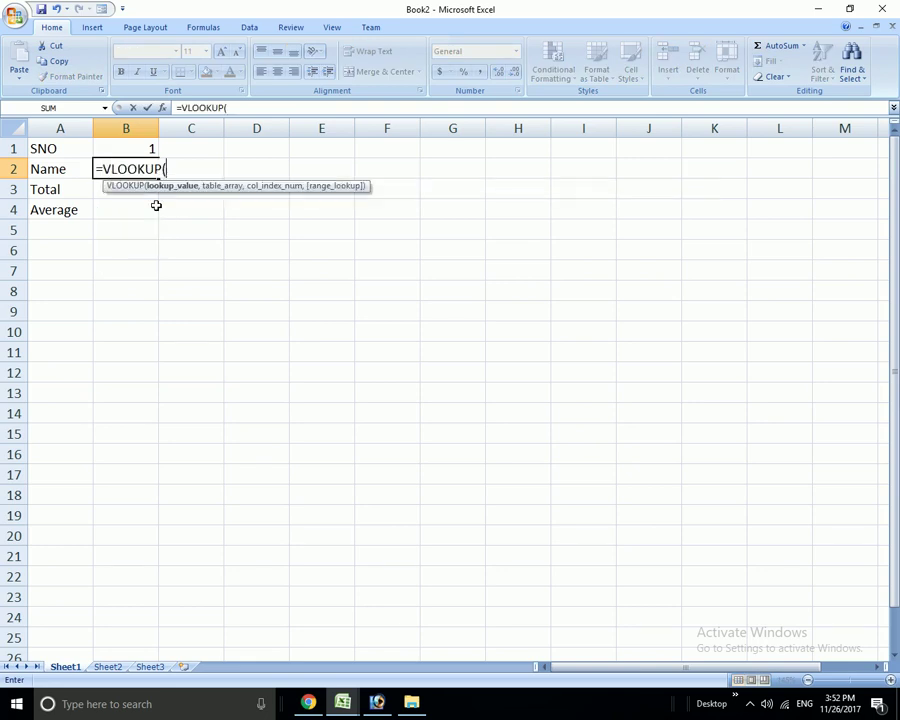
left_click(122, 150)
type(",")
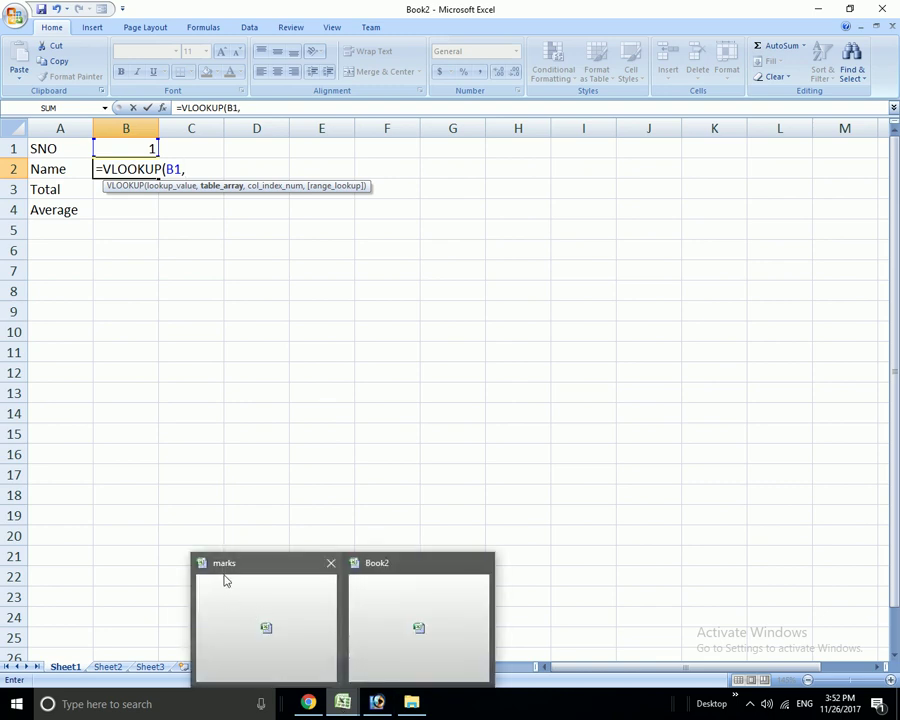
left_click(245, 596)
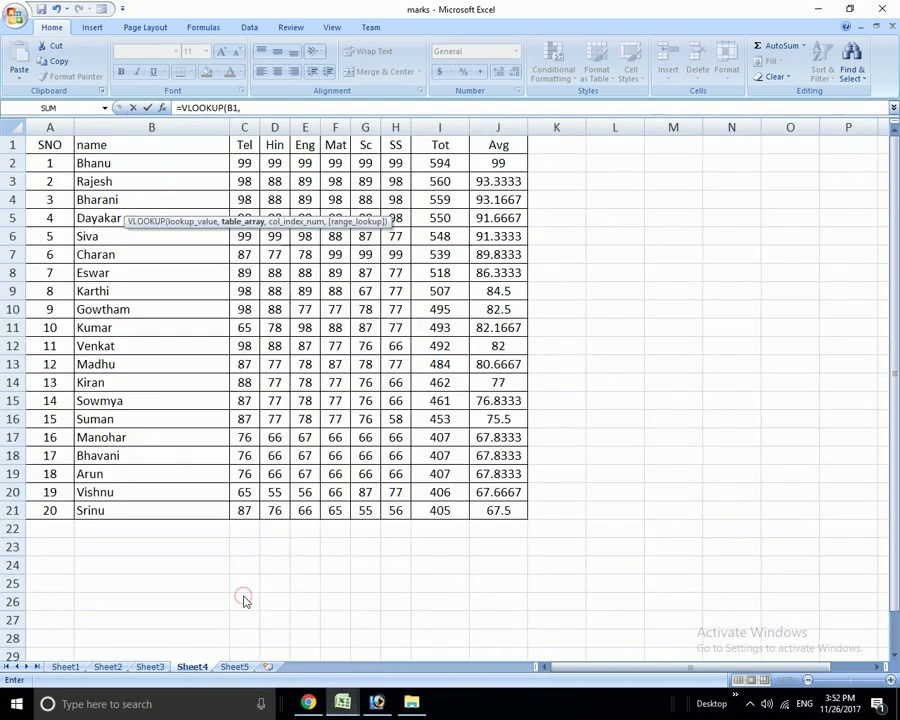
mouse_move(52, 144)
left_mouse_down()
mouse_move(425, 330)
mouse_move(498, 510)
left_mouse_up()
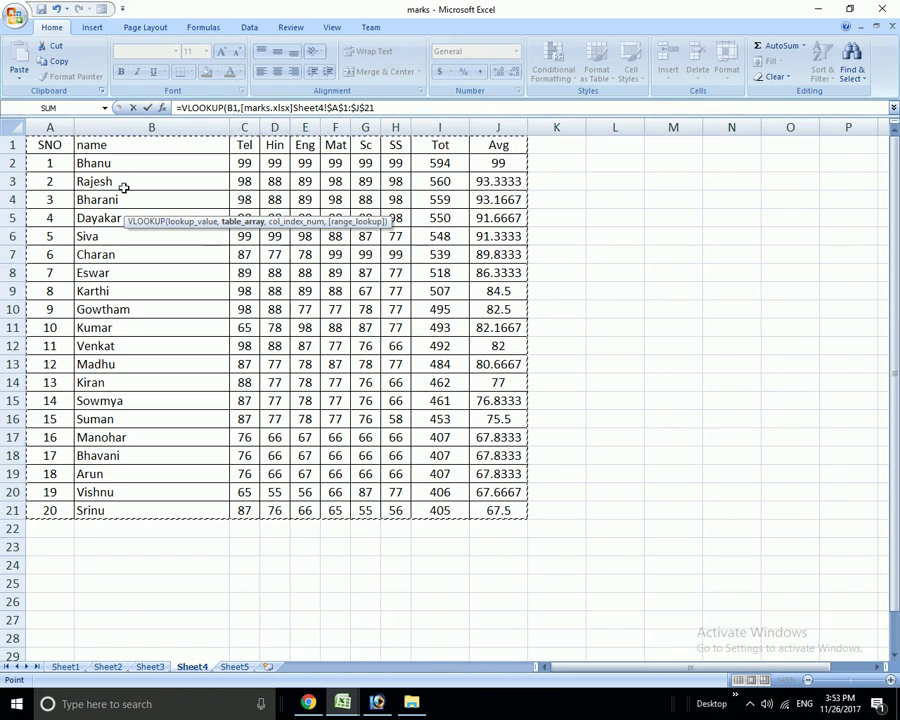
left_click(274, 107)
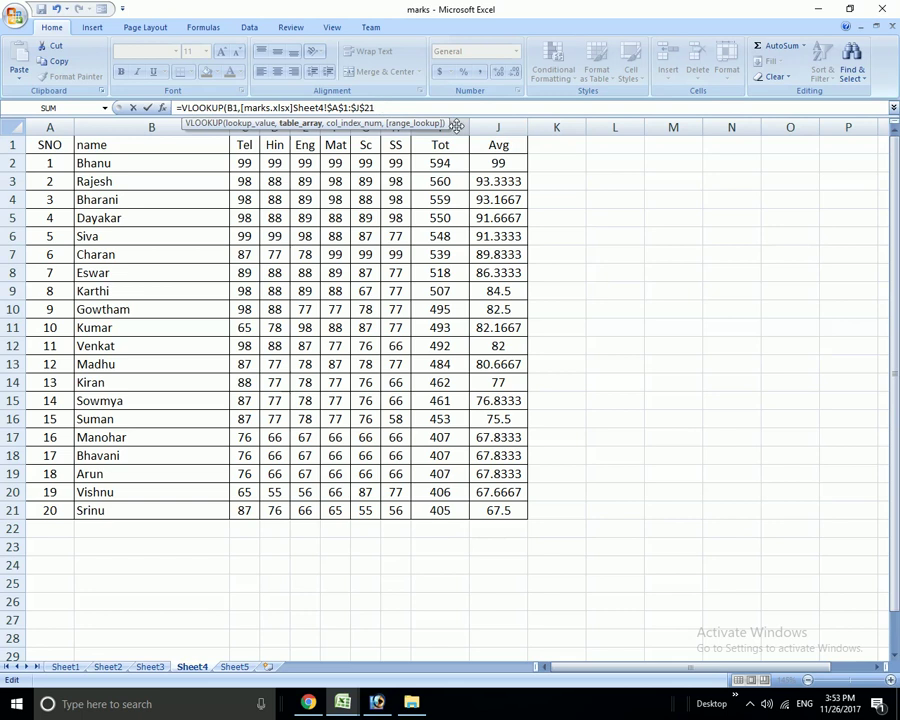
type(",2")
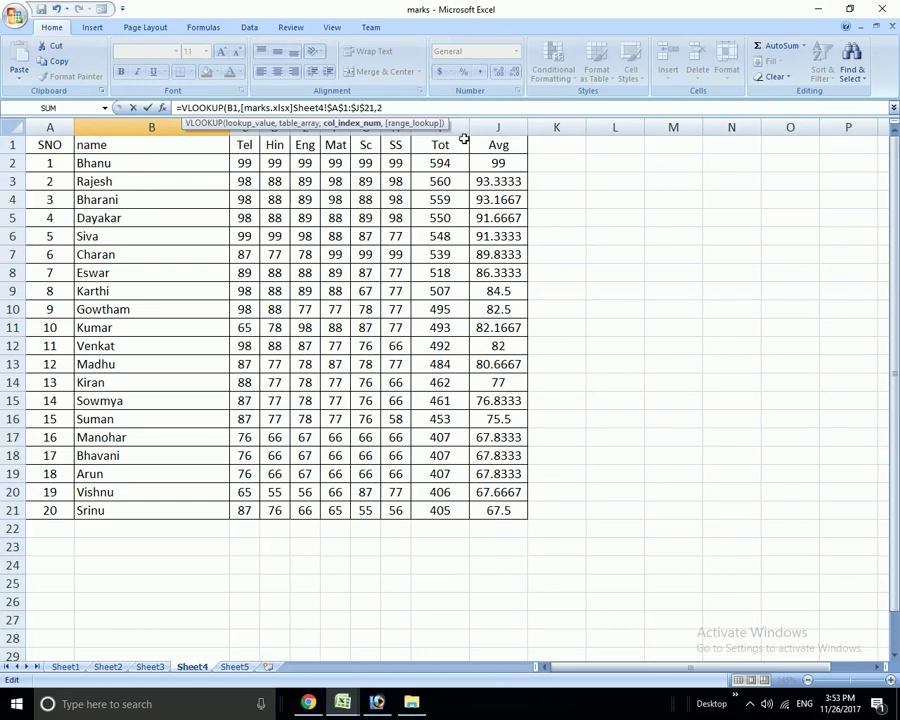
type(",")
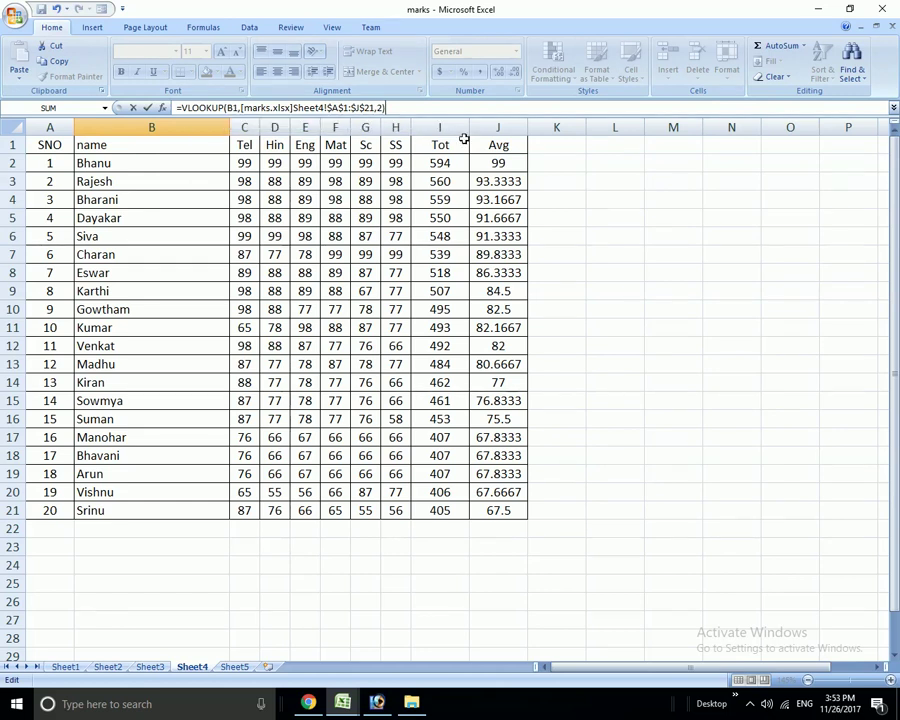
key("Return")
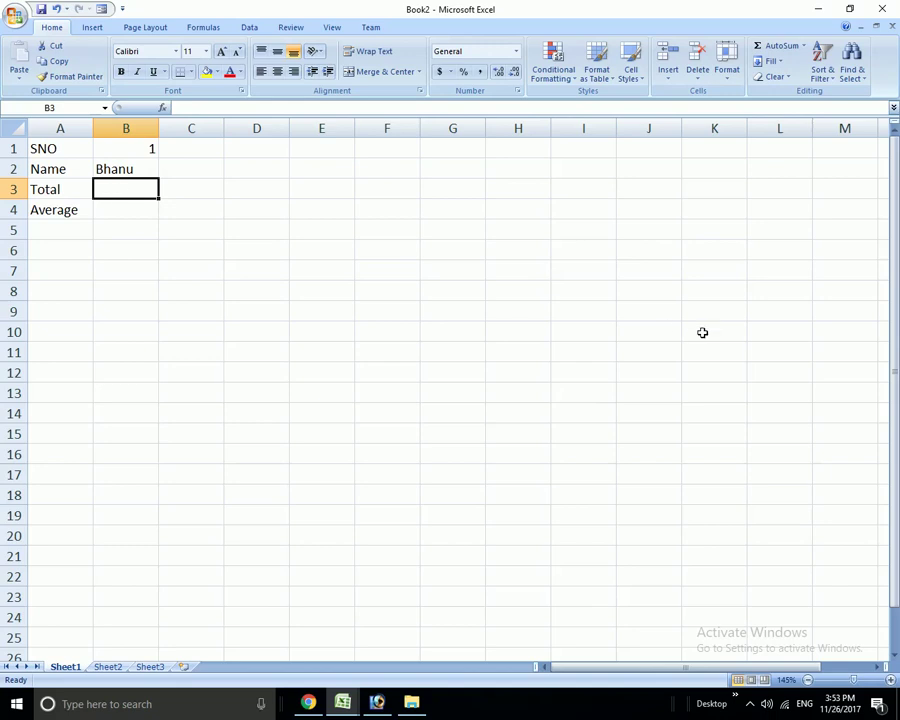
In B3, build a VLOOKUP of B1 against marks Sheet4 A1:J21, column 9, for the Total
type("=vl")
key("Tab")
left_click(124, 148)
type(",")
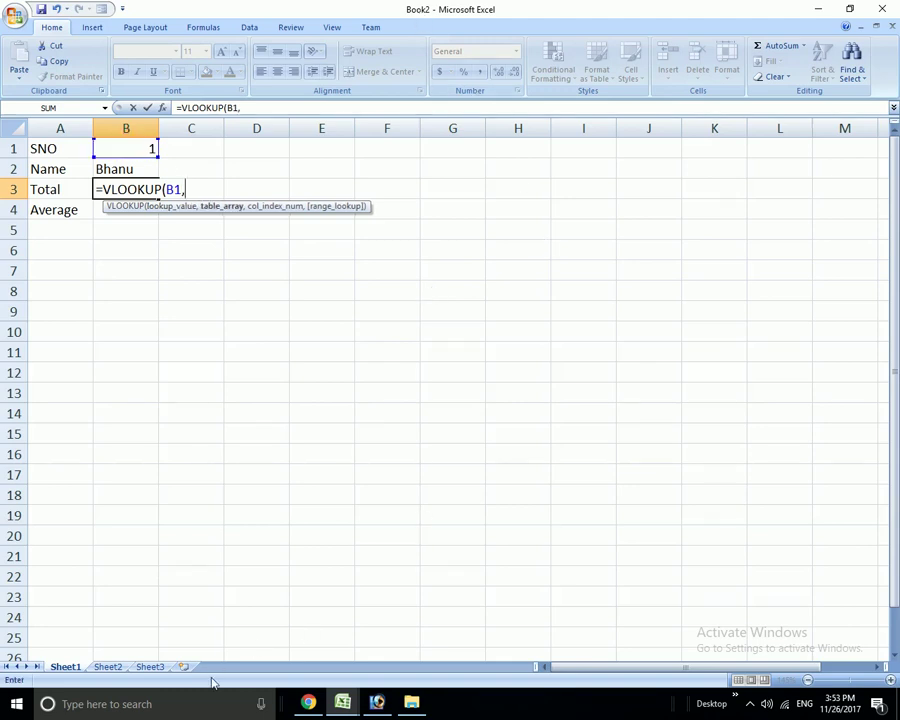
mouse_move(342, 703)
left_click(283, 626)
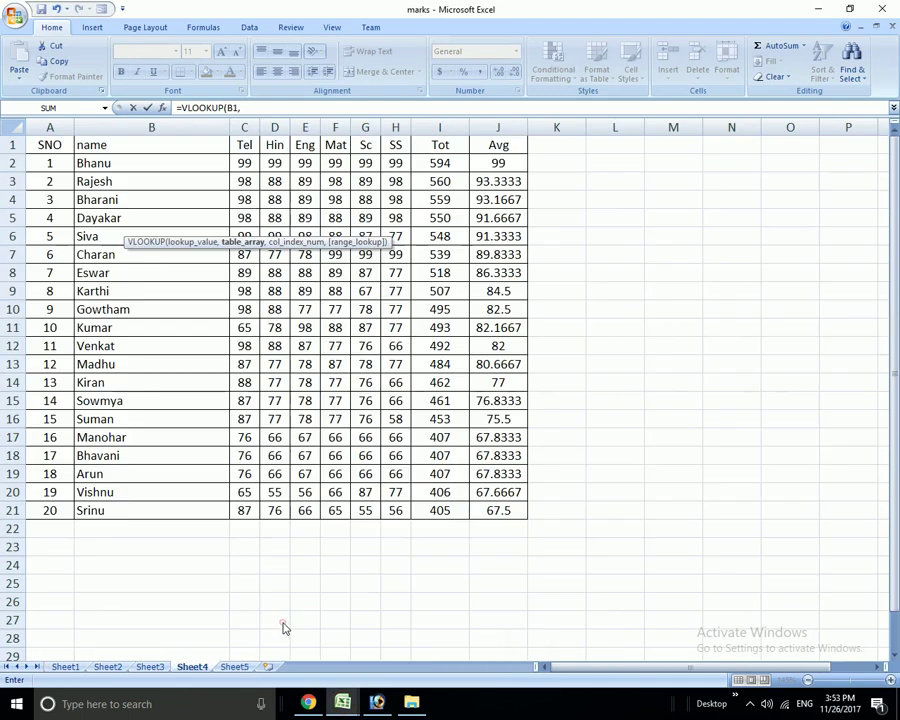
mouse_move(45, 148)
left_mouse_down()
mouse_move(268, 231)
mouse_move(485, 508)
left_mouse_up()
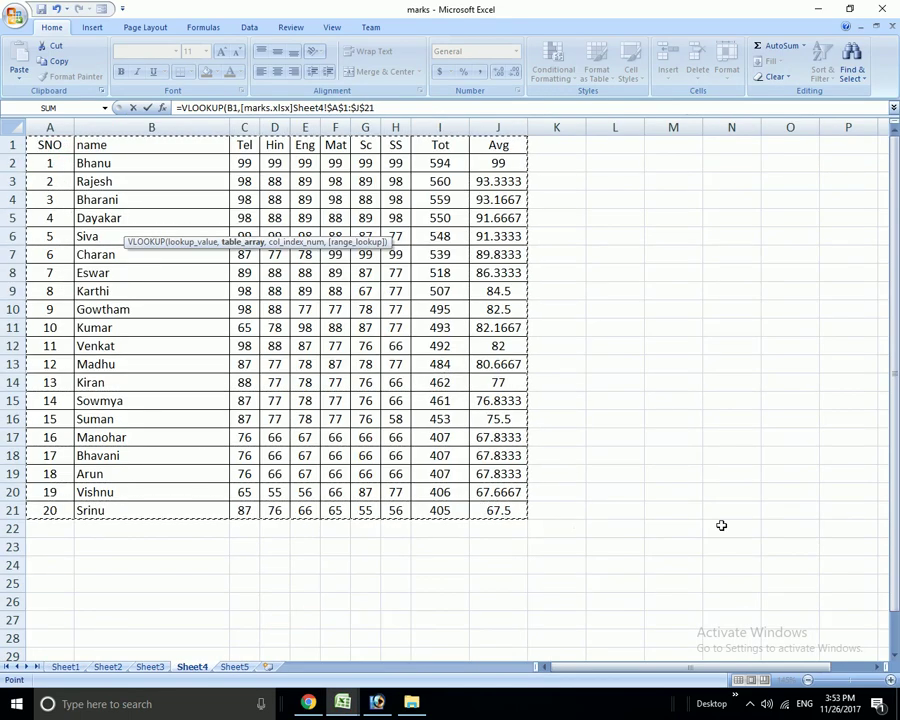
type(",")
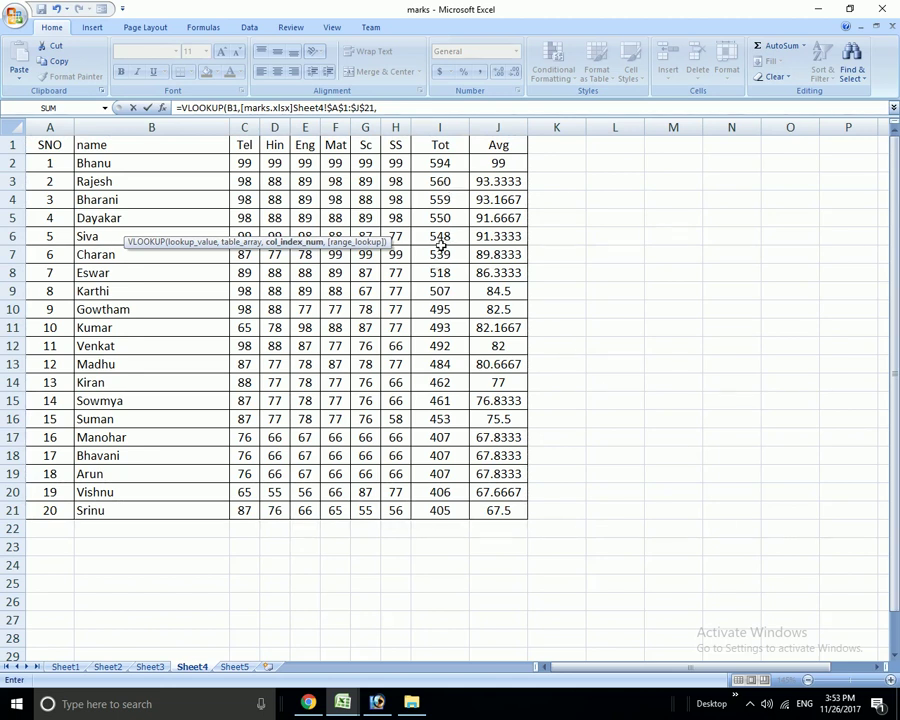
type("9")
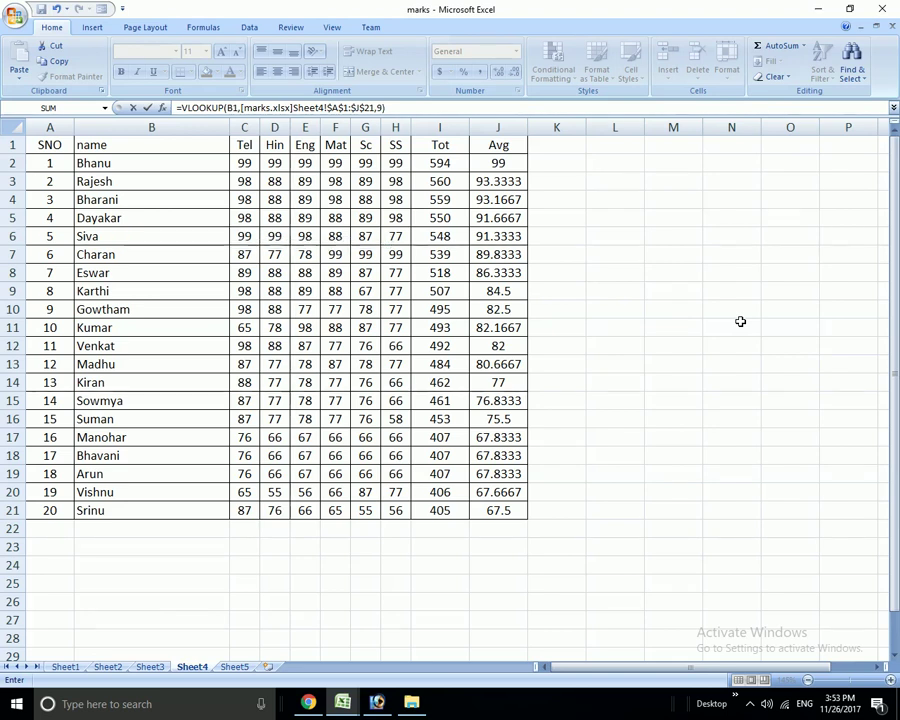
key("Escape")
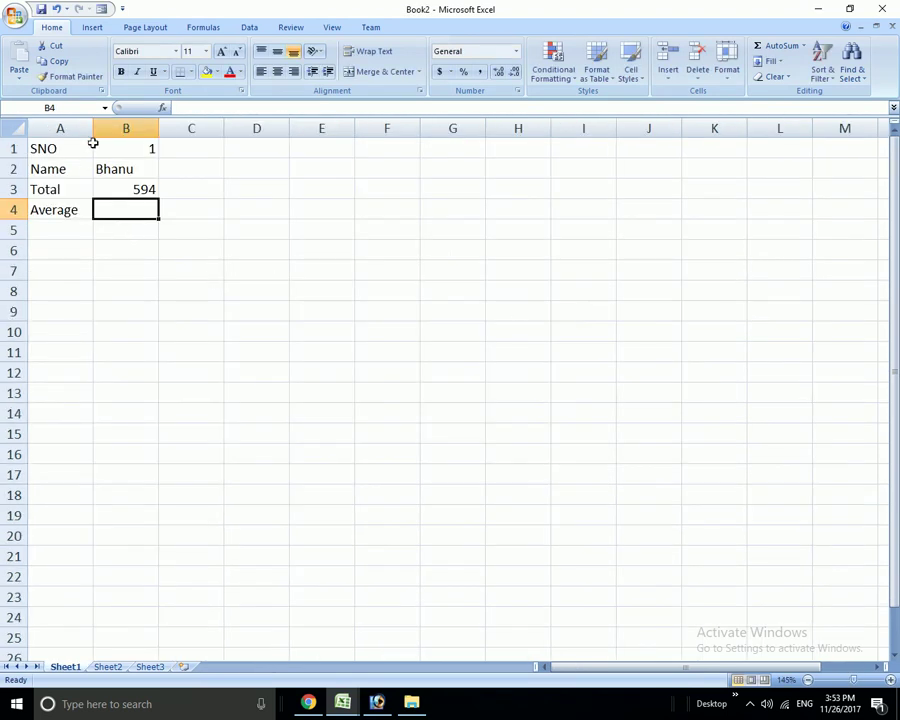
Look up the Average in B4 from marks Sheet4 A1:J21 column 10, then left-align B1:B4
type("=")
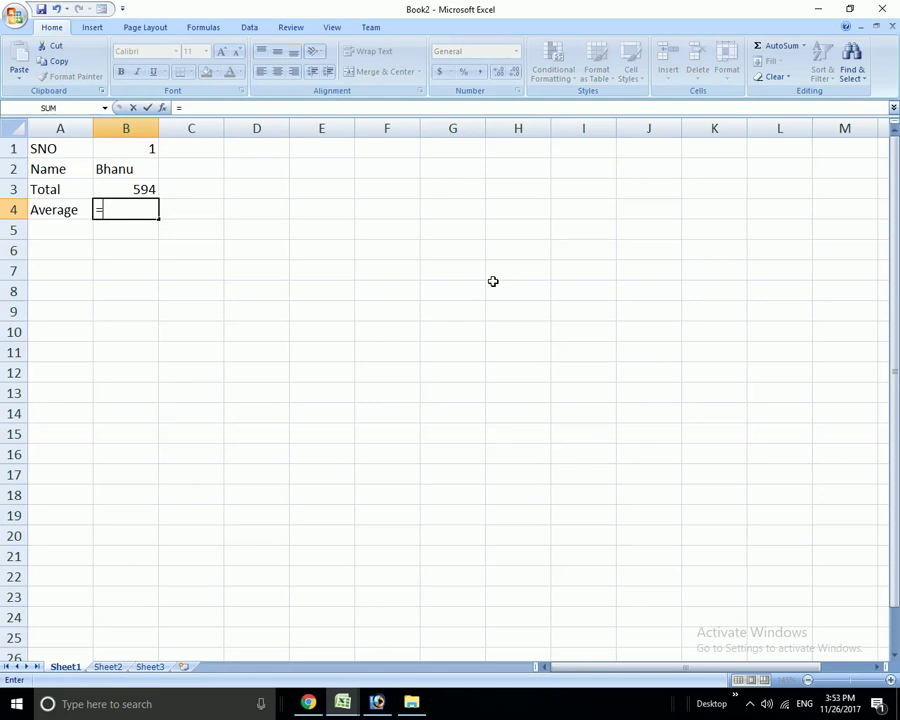
type("VLOOKUP(")
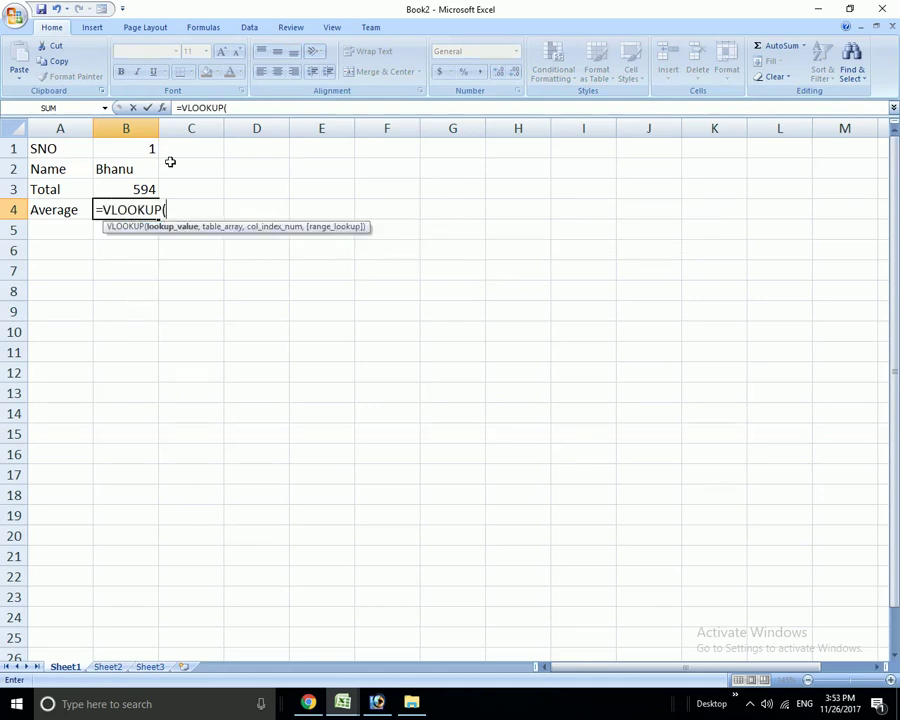
left_click(134, 151)
type(",")
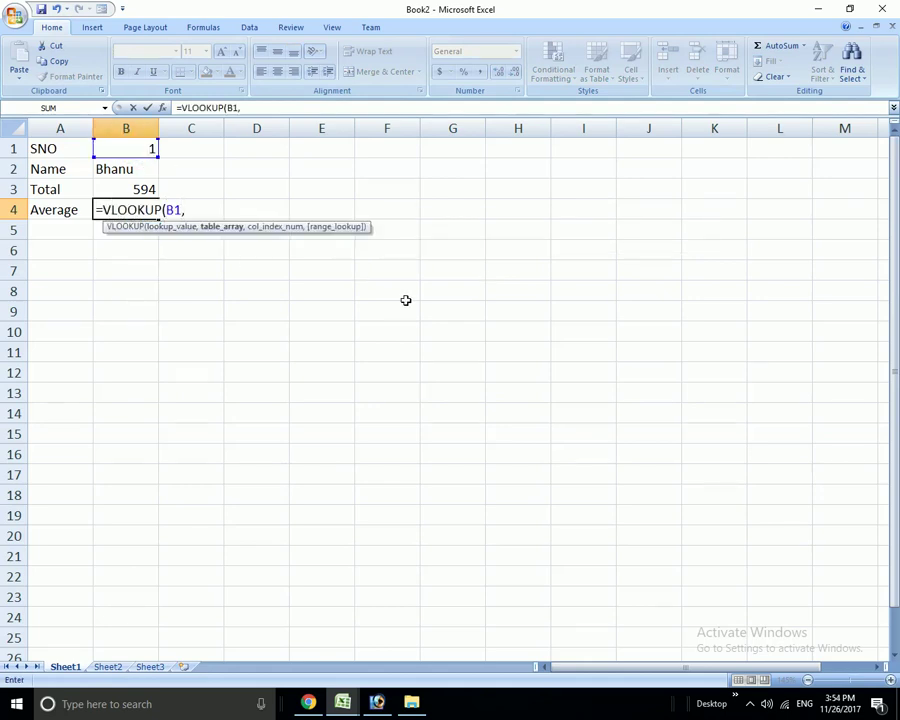
mouse_move(342, 705)
left_click(266, 620)
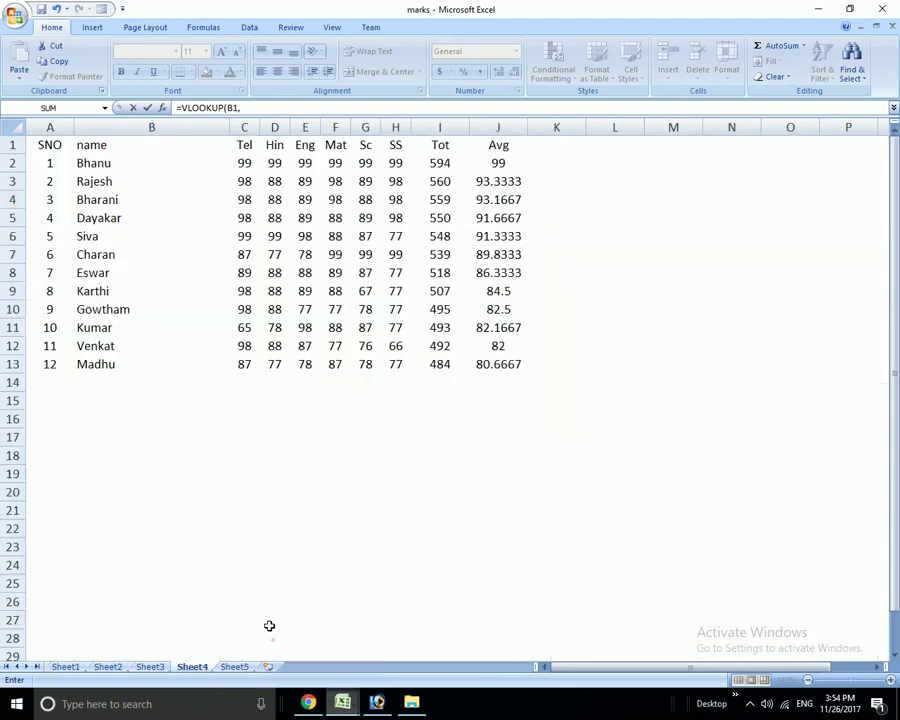
mouse_move(62, 146)
left_mouse_down()
mouse_move(108, 161)
mouse_move(505, 510)
left_mouse_up()
type(",1")
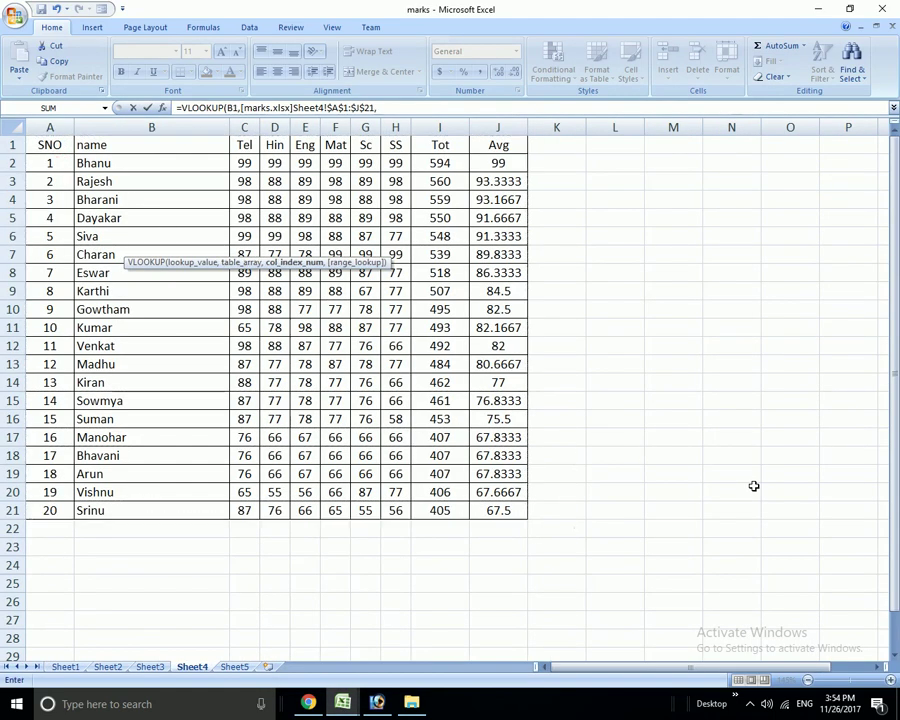
type("0")
key("Return")
left_click_drag(131, 148, 133, 204)
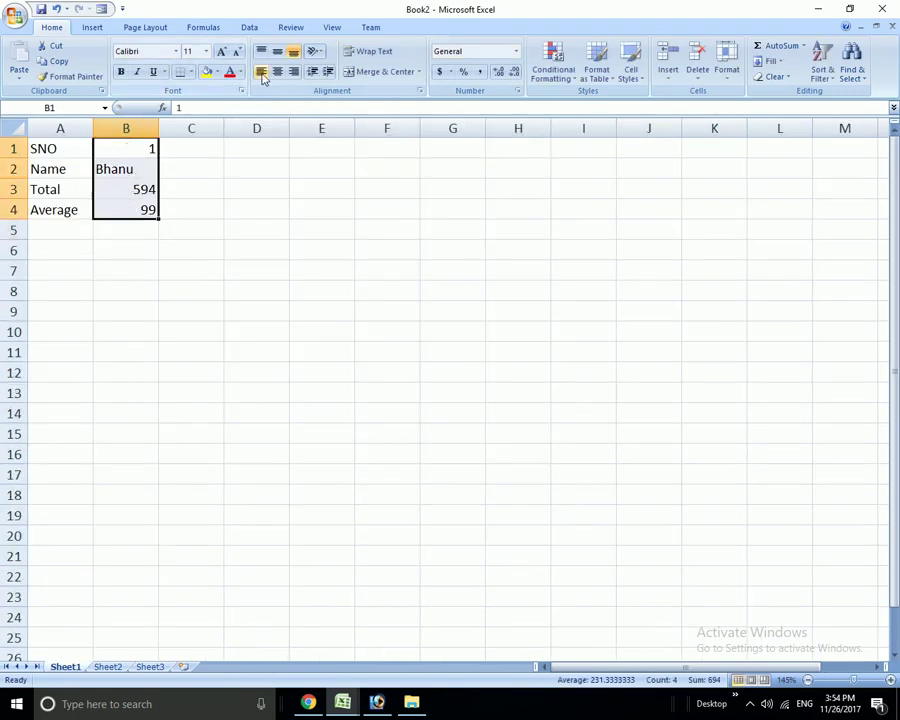
left_click(260, 72)
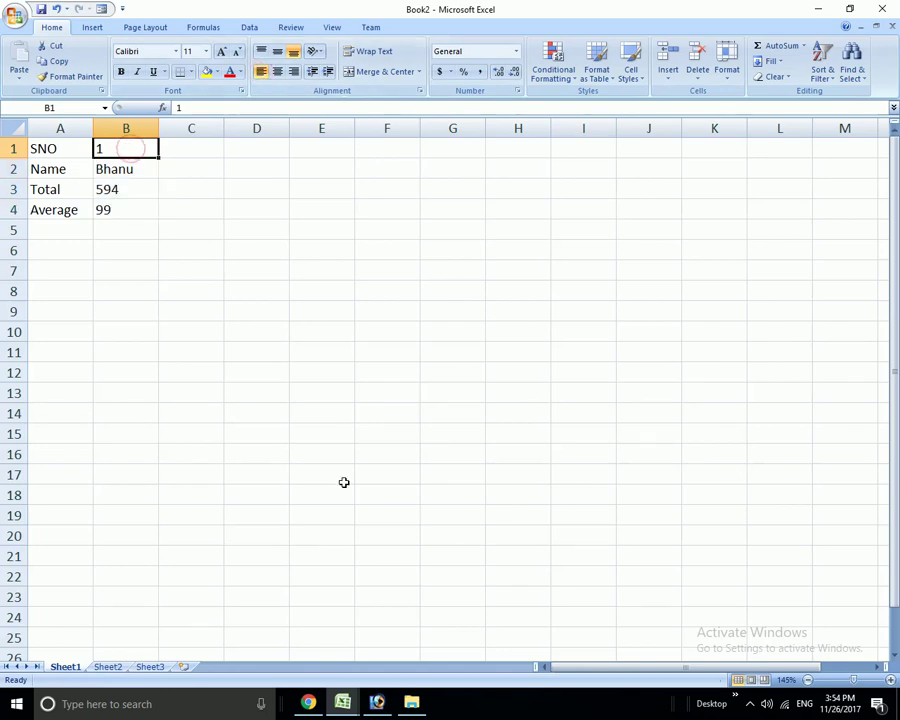
Change the SNO to 2 and compare the lookup results with the marks table
mouse_move(342, 703)
left_click(293, 616)
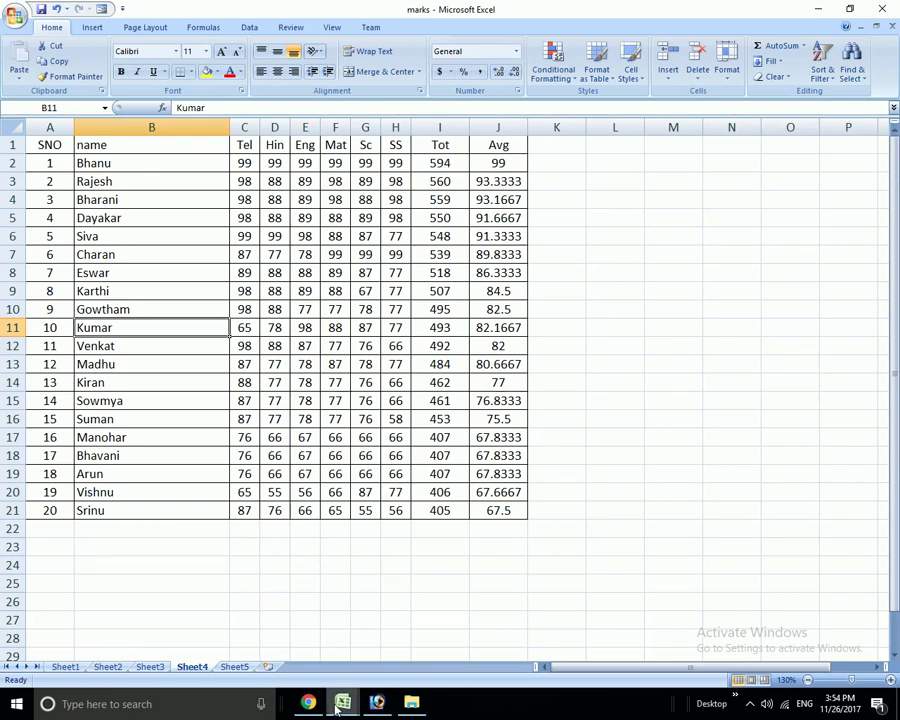
mouse_move(342, 704)
left_click(386, 651)
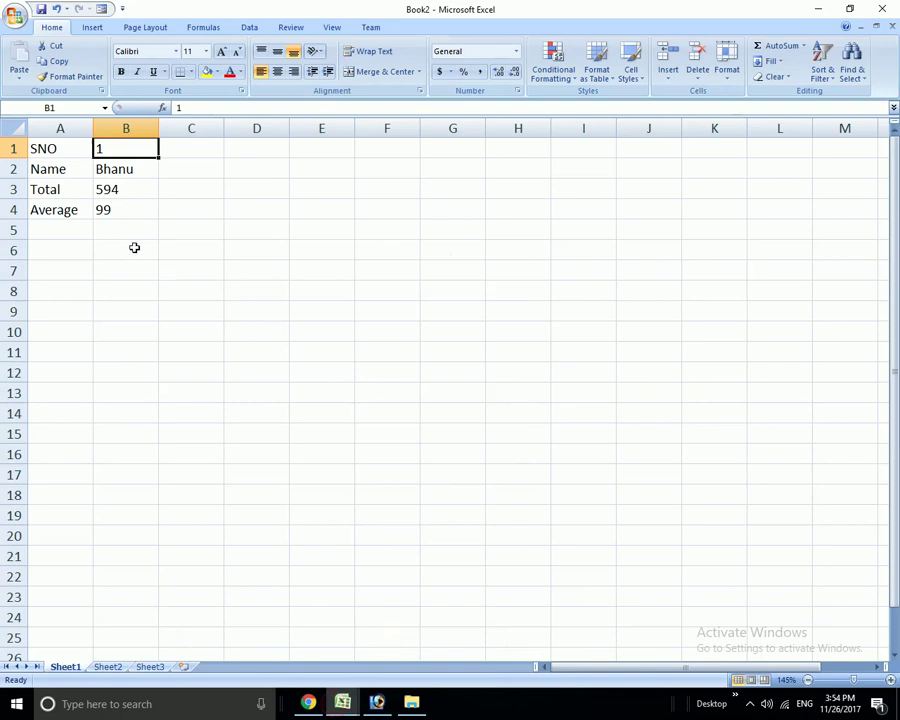
type("2")
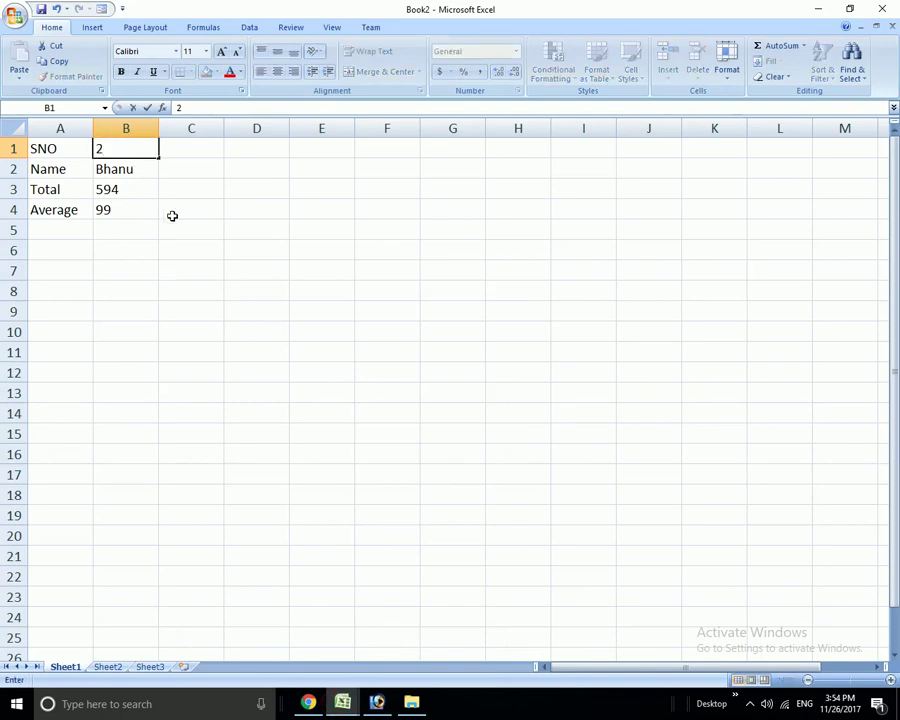
key("Return")
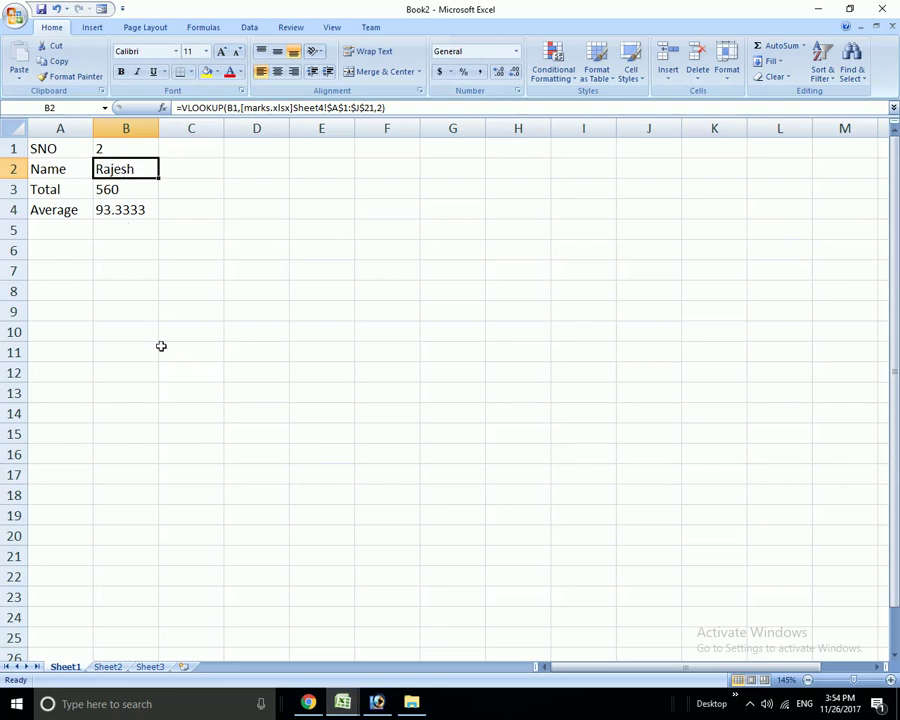
left_click(342, 703)
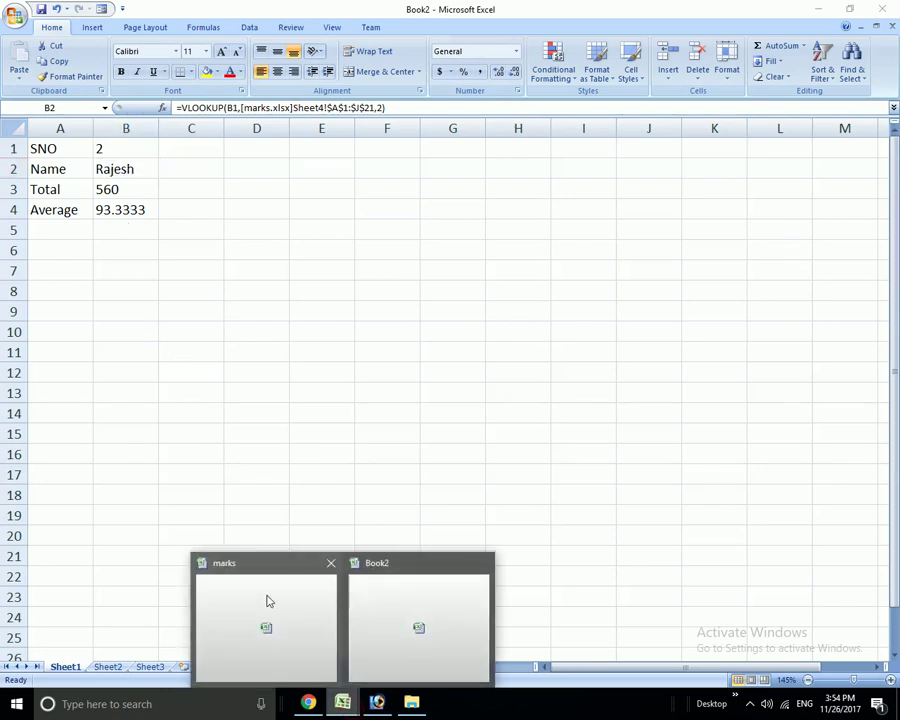
left_click(268, 600)
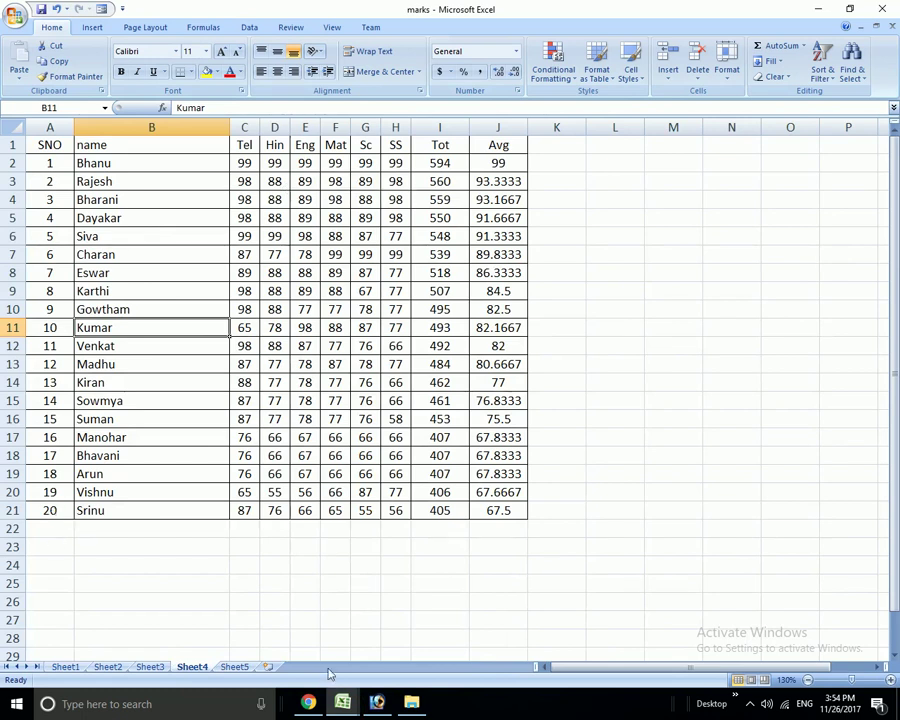
left_click(342, 703)
left_click(395, 628)
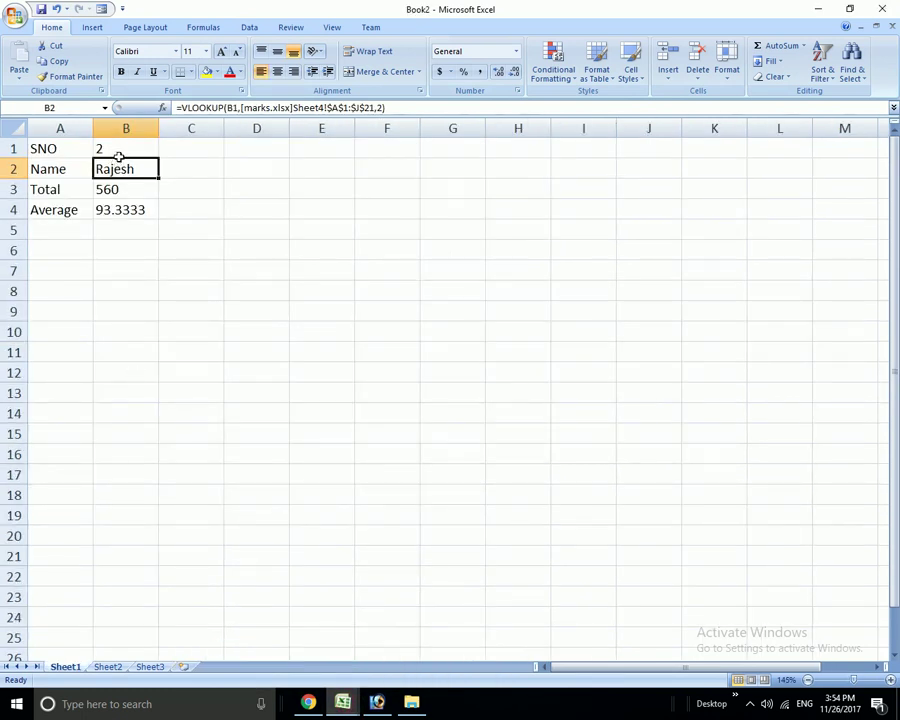
Change the SNO to 20, giving Total 405 and Average 67.5, and check against marks
key("Up")
type("20")
key("Return")
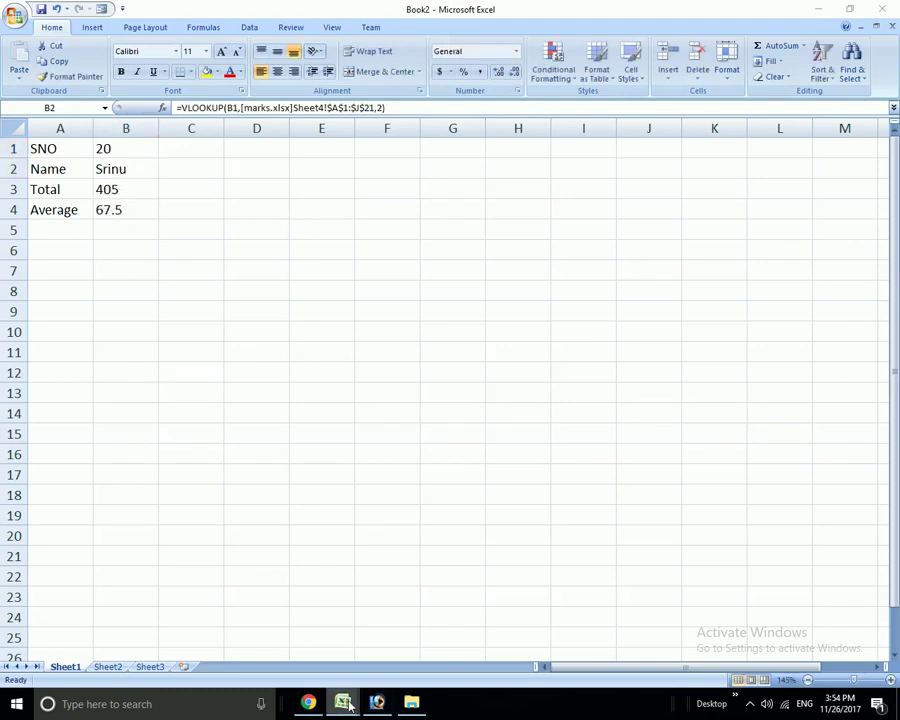
mouse_move(342, 704)
left_click(278, 612)
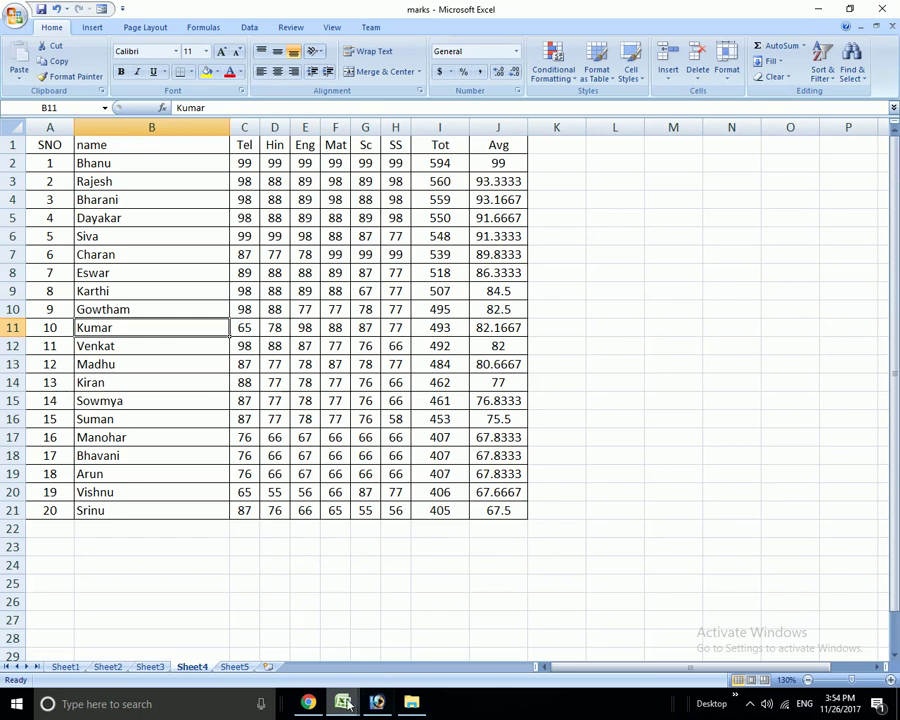
mouse_move(347, 705)
left_click(390, 630)
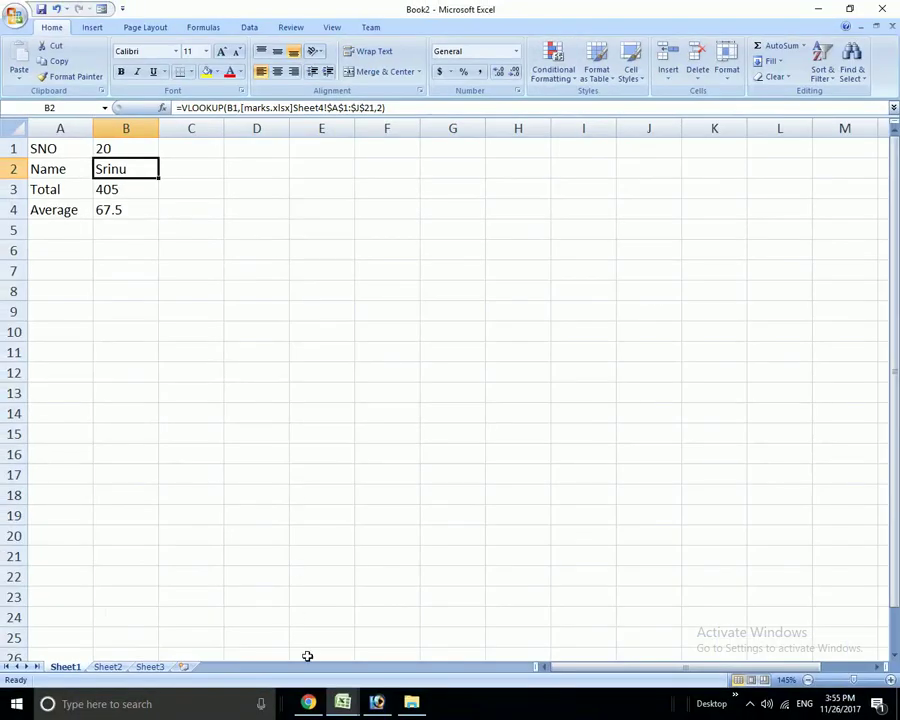
Close the marks workbook, return to Book2, and select the SNO cell B1
mouse_move(335, 698)
left_click(315, 647)
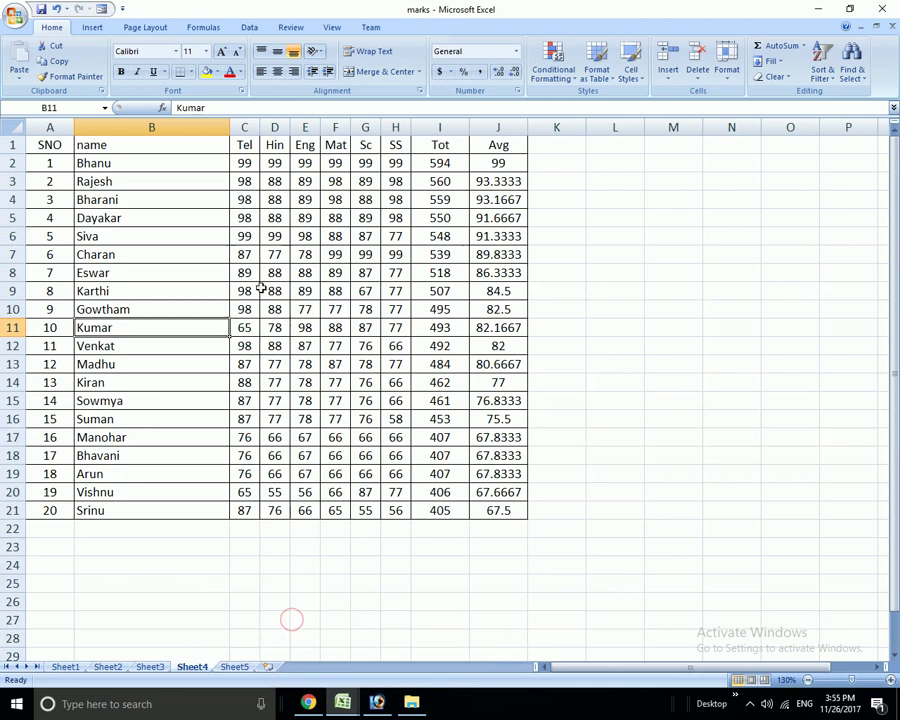
key("alt+Tab")
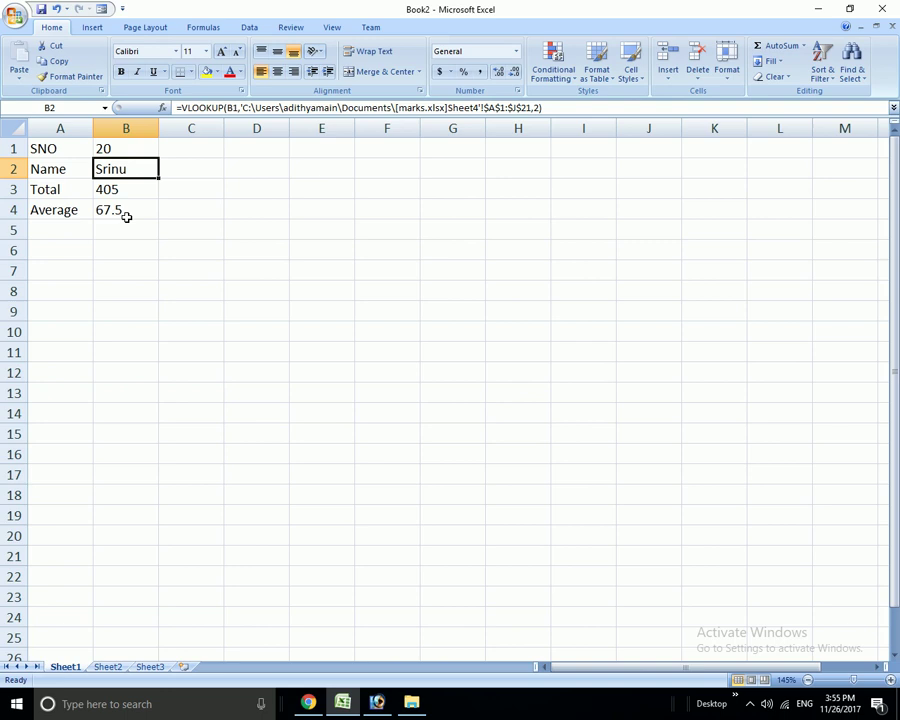
left_click(132, 148)
Try SNO values 1 and 2 in B1 to check the lookups
type("1")
key("Return")
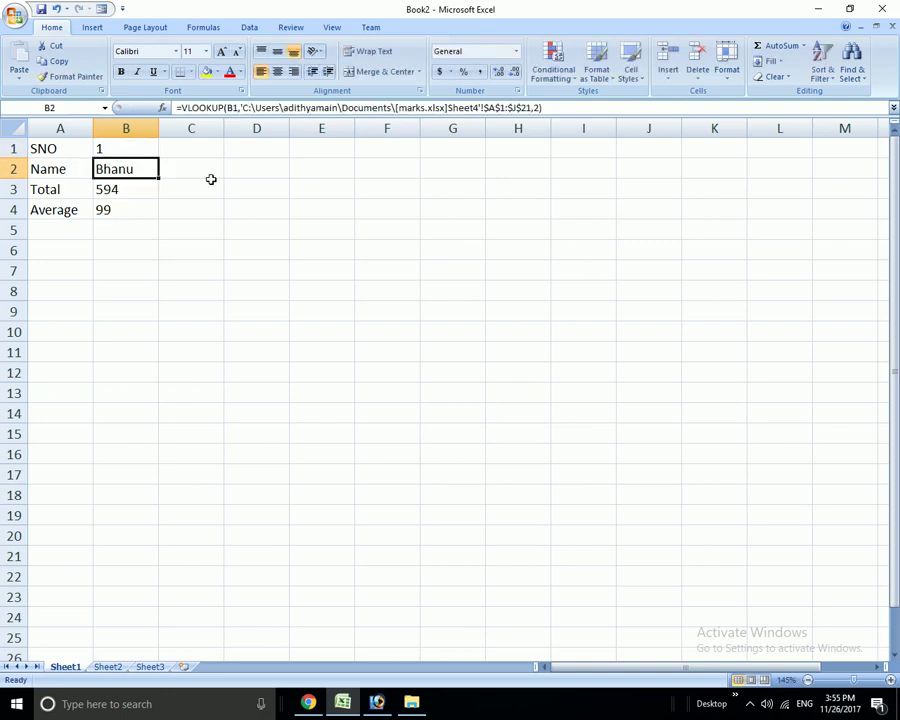
key("Up")
type("2")
key("Return")
key("Up")
Try SNO 3 then 4, ending with Total 550 and Average 91.6667
key("F2")
key("BackSpace")
type("3")
key("Return")
key("Up")
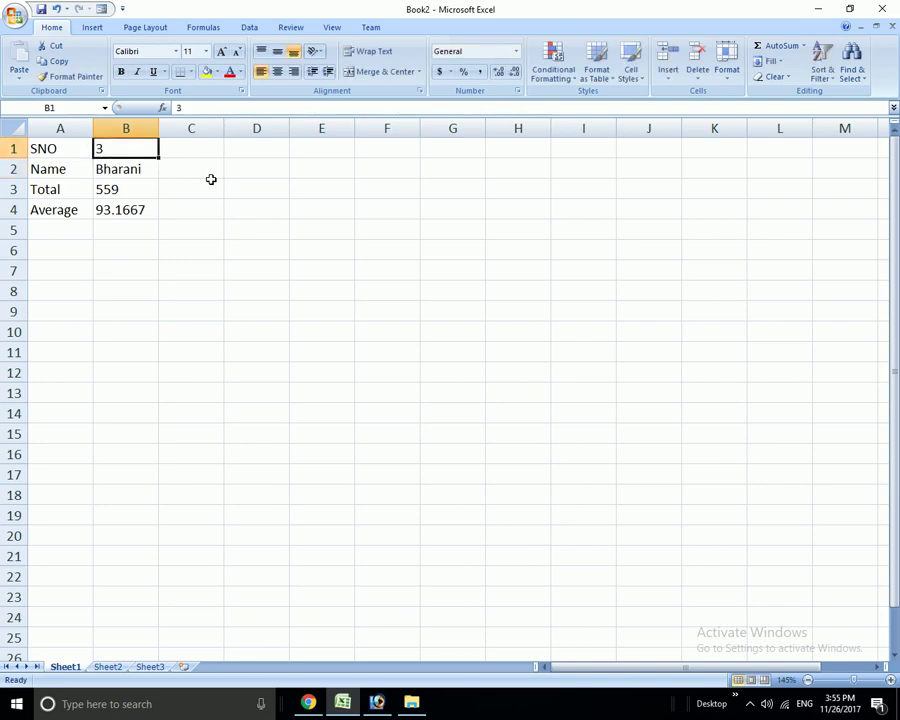
type("4")
key("Return")
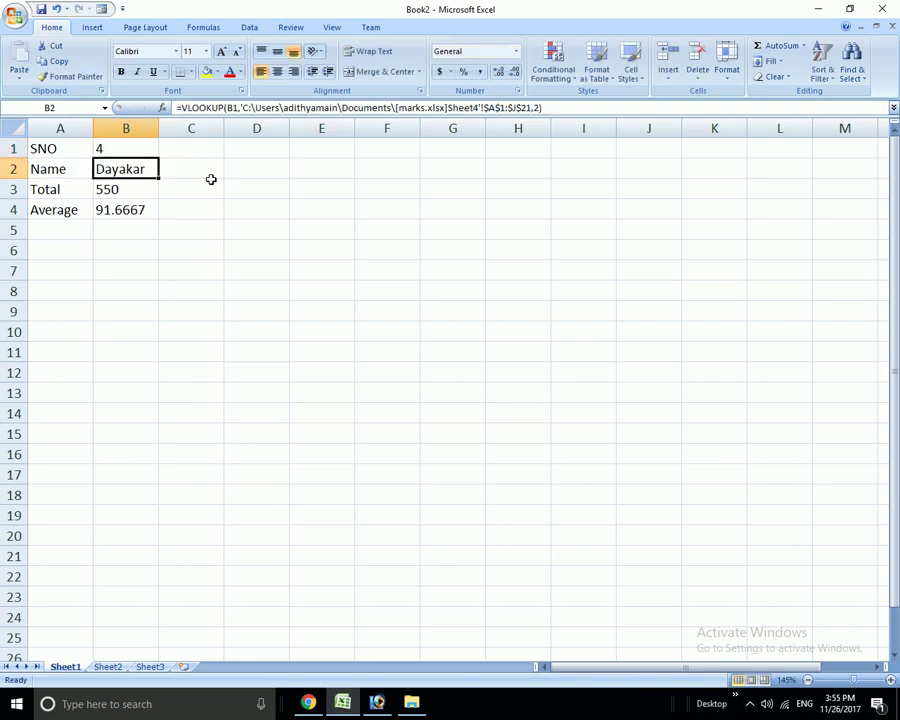
key("Up")
key("Down")
key("Down")
key("Down")
key("Up")
key("Up")
key("Up")
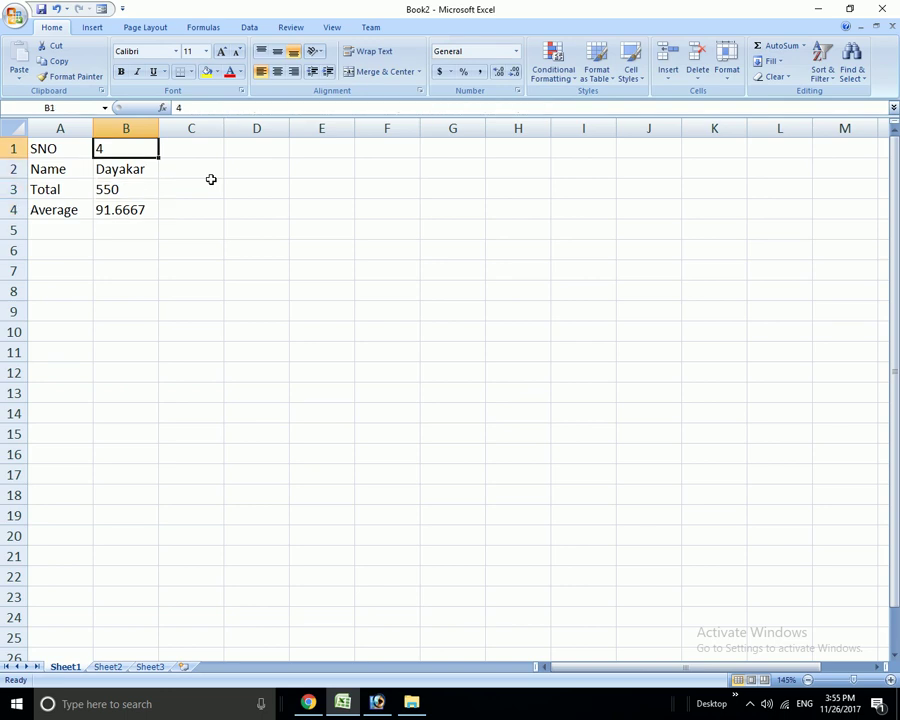